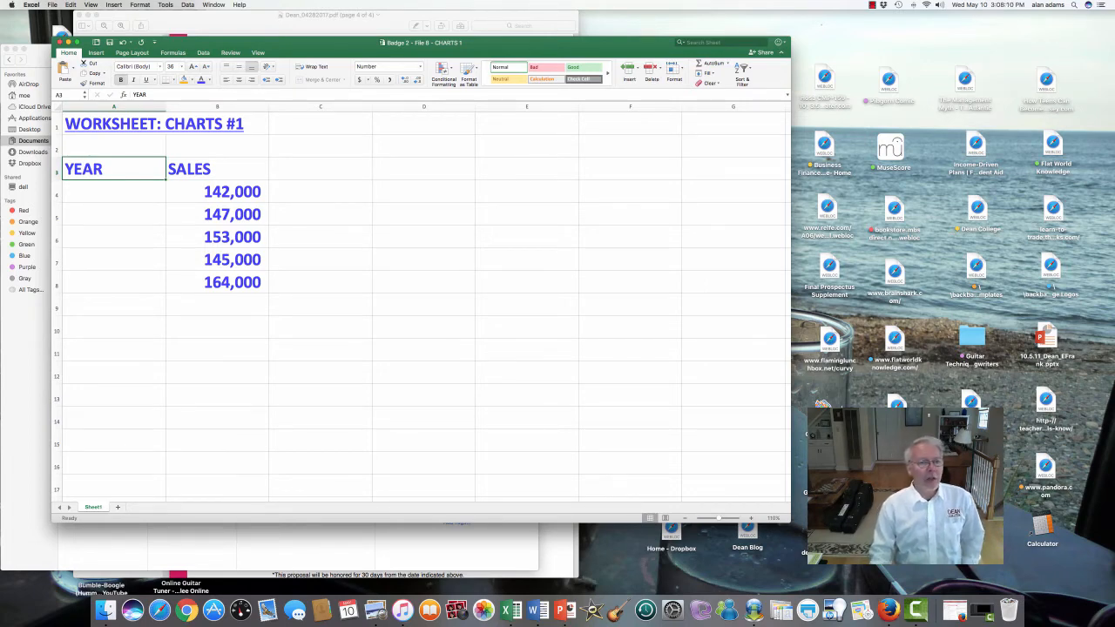
Enter the years 2011, 2012, 2013, 2014 and 2015 in cells A4 to A8 under YEAR
{"action": "left_click_drag", "start_coordinate": [114, 168], "coordinate": [235, 282]}
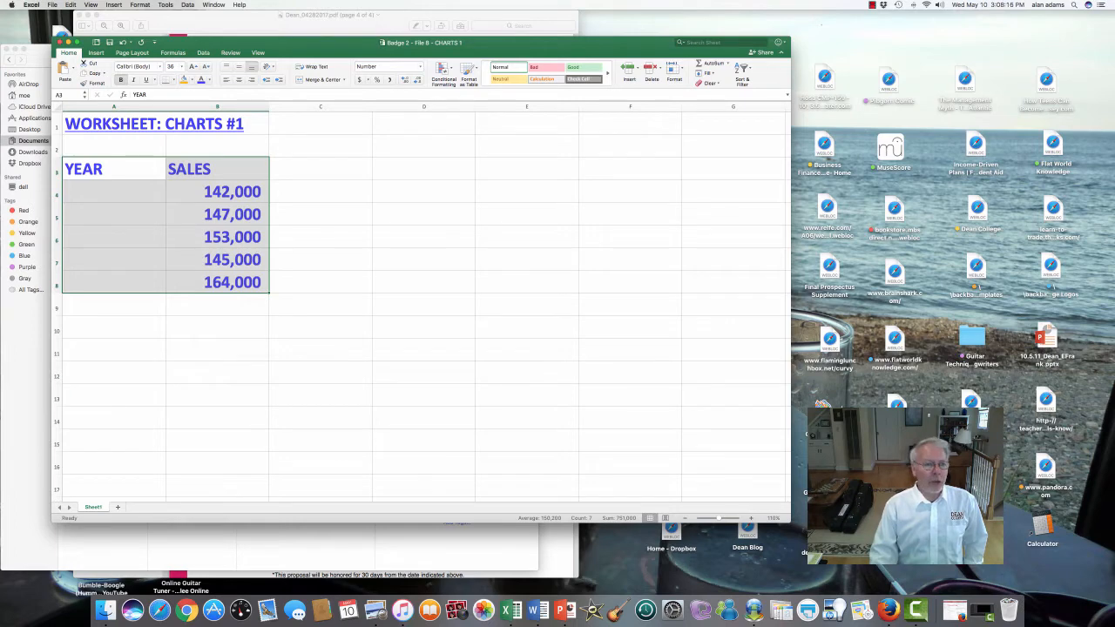
{"action": "left_click", "coordinate": [114, 191]}
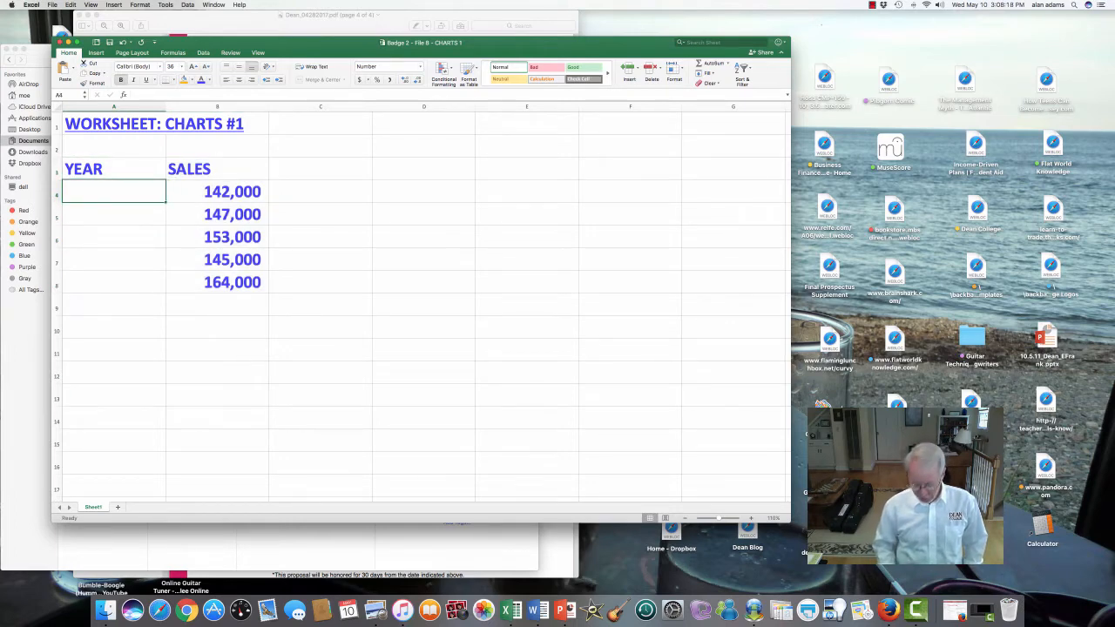
{"action": "type", "text": "2011"}
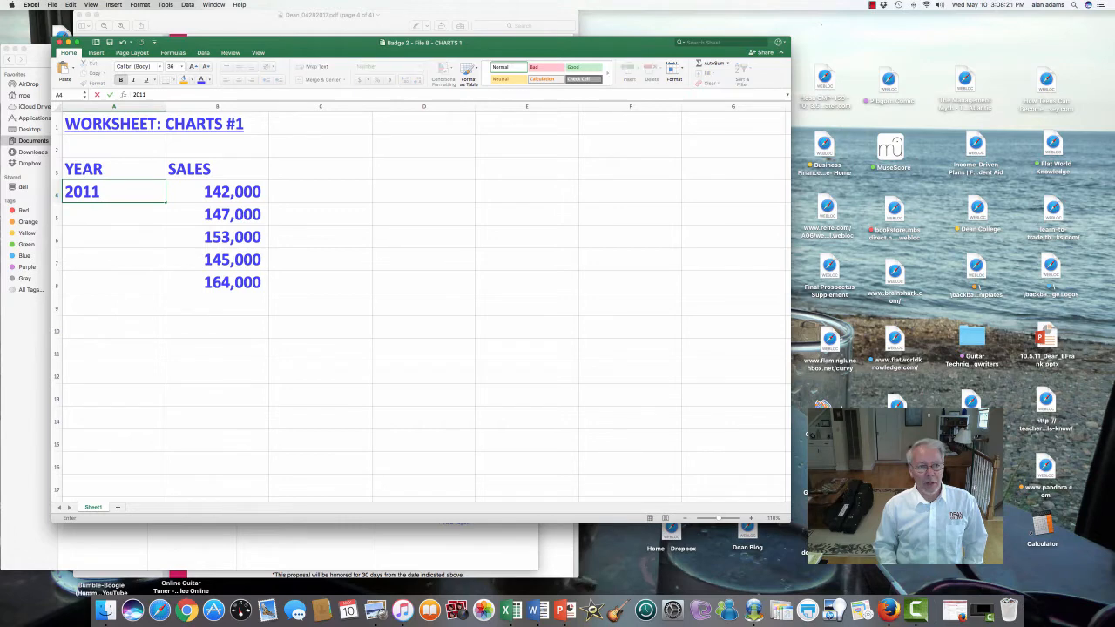
{"action": "key", "text": "Return"}
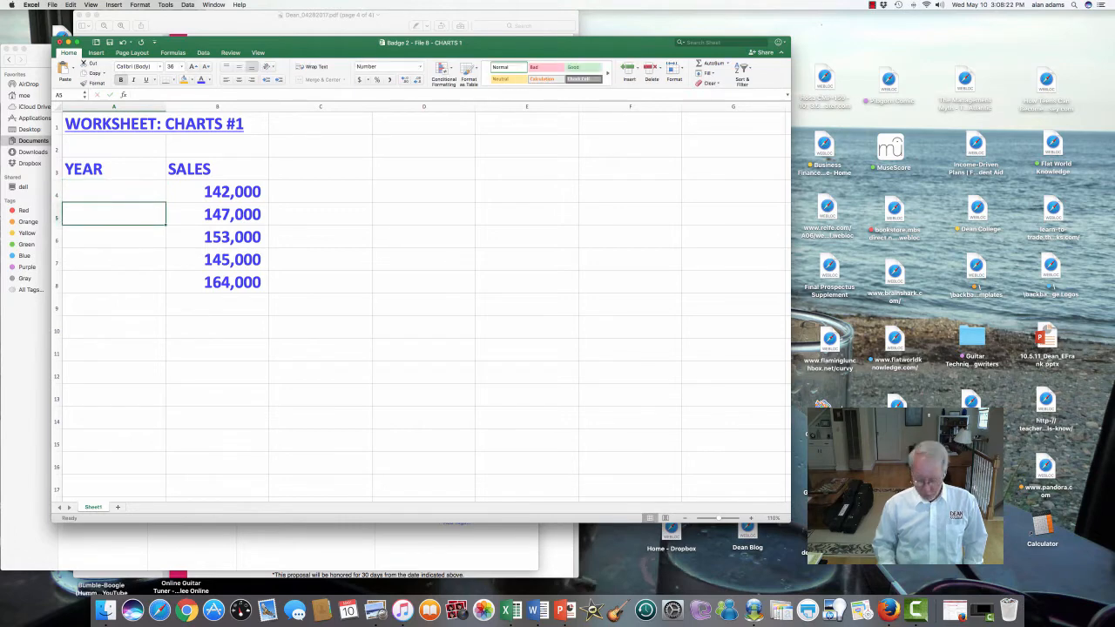
{"action": "type", "text": "2012"}
{"action": "key", "text": "Return"}
{"action": "type", "text": "2013"}
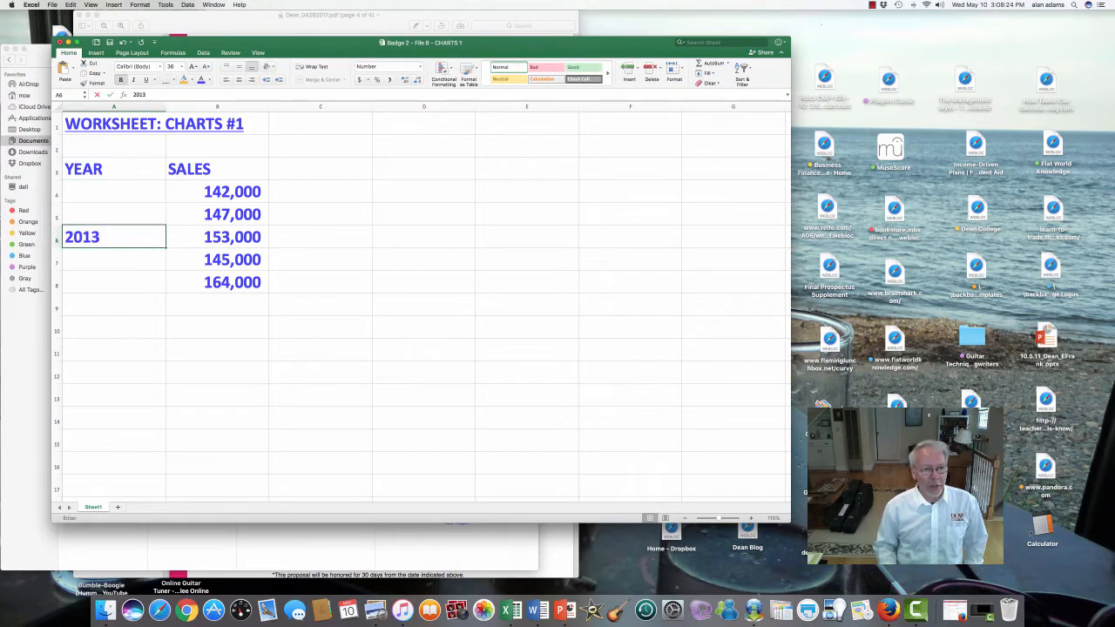
{"action": "key", "text": "Return"}
{"action": "type", "text": "2014"}
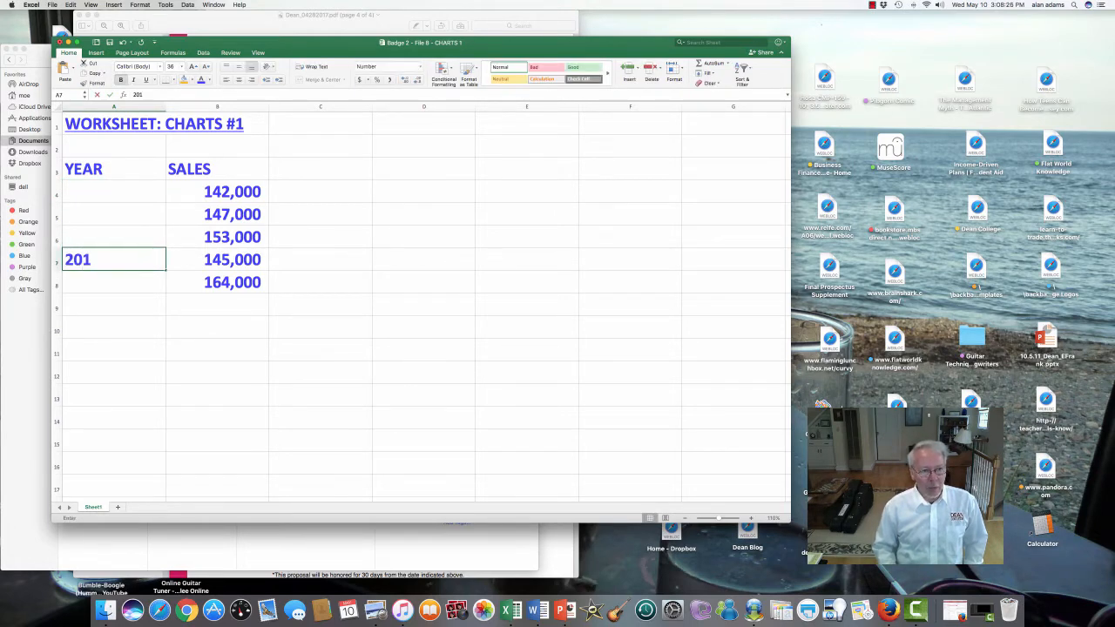
{"action": "key", "text": "Return"}
{"action": "type", "text": "2015"}
{"action": "key", "text": "Return"}
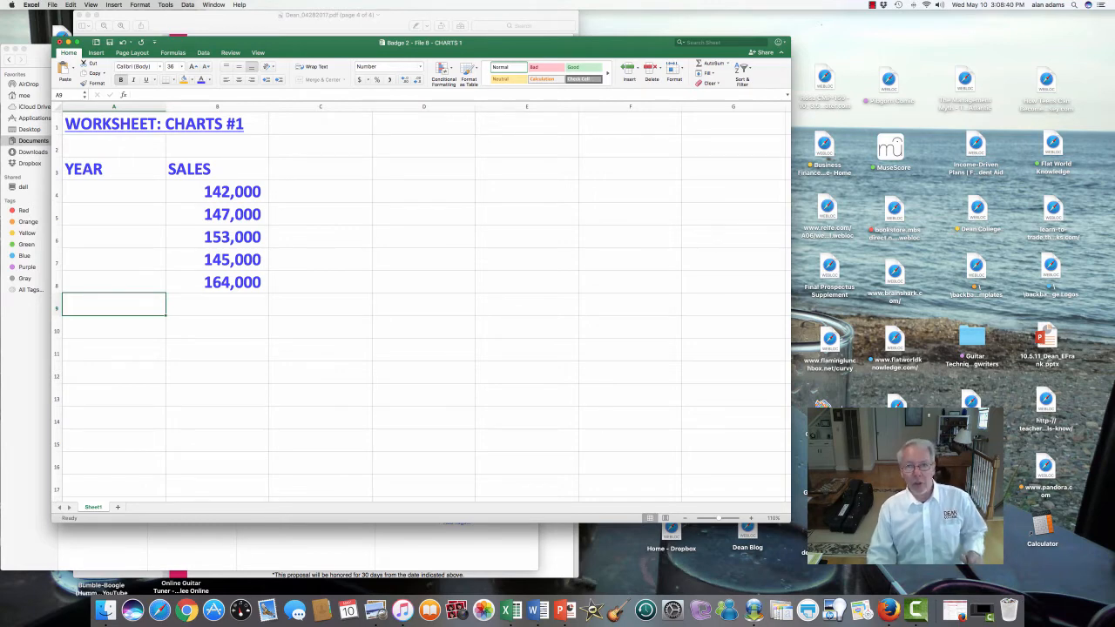
{"action": "scroll", "coordinate": [424, 305], "scroll_direction": "down", "scroll_amount": 10}
{"action": "scroll", "coordinate": [424, 305], "scroll_direction": "up", "scroll_amount": 10}
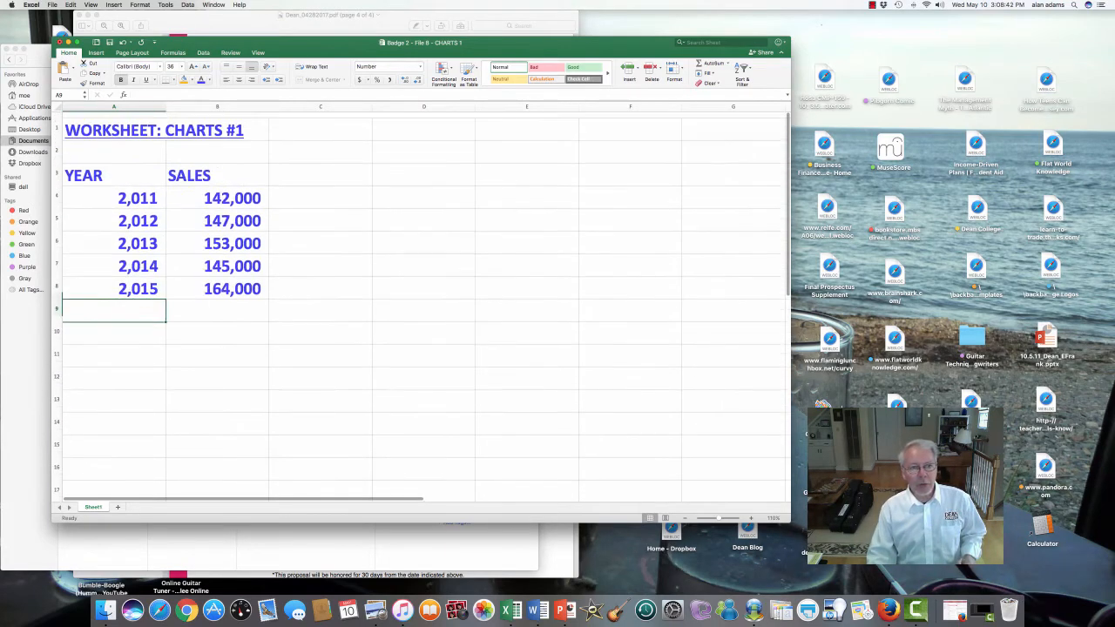
{"action": "scroll", "coordinate": [424, 305], "scroll_direction": "down", "scroll_amount": 1}
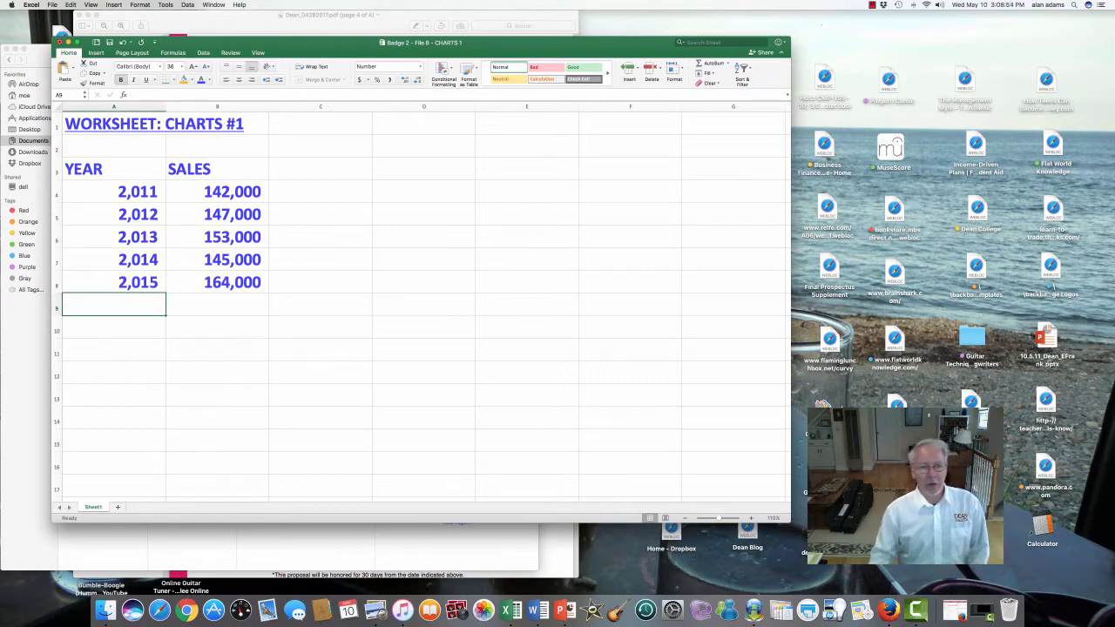
Insert a recommended Clustered Column chart based on the year and sales data in A4:B8
{"action": "left_click_drag", "start_coordinate": [217, 191], "coordinate": [217, 283]}
{"action": "left_click_drag", "start_coordinate": [113, 192], "coordinate": [113, 282]}
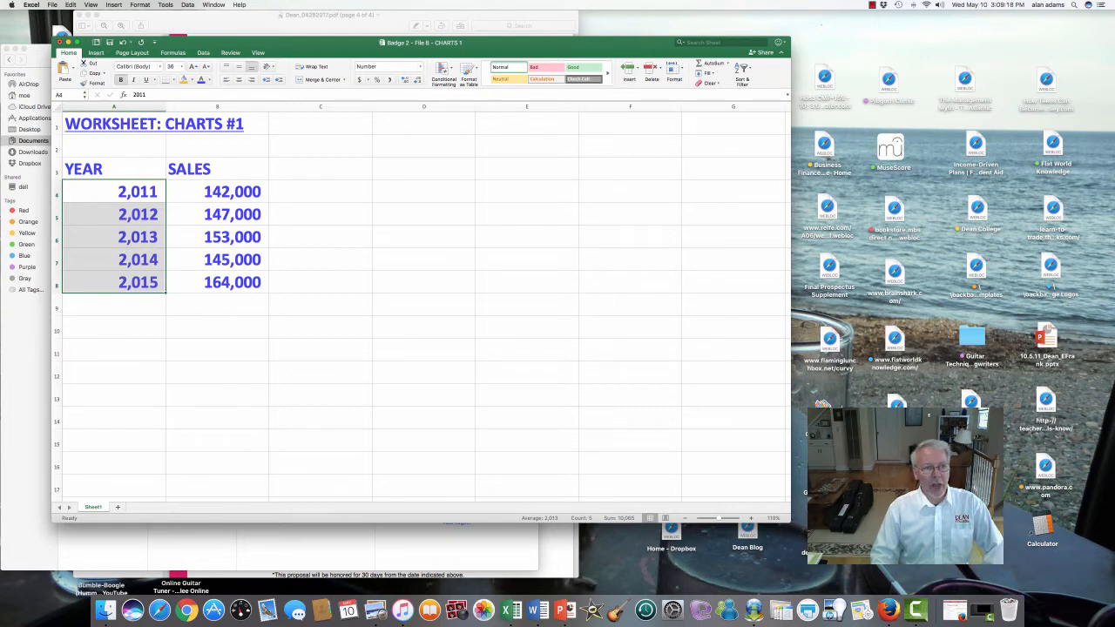
{"action": "left_click", "coordinate": [96, 53]}
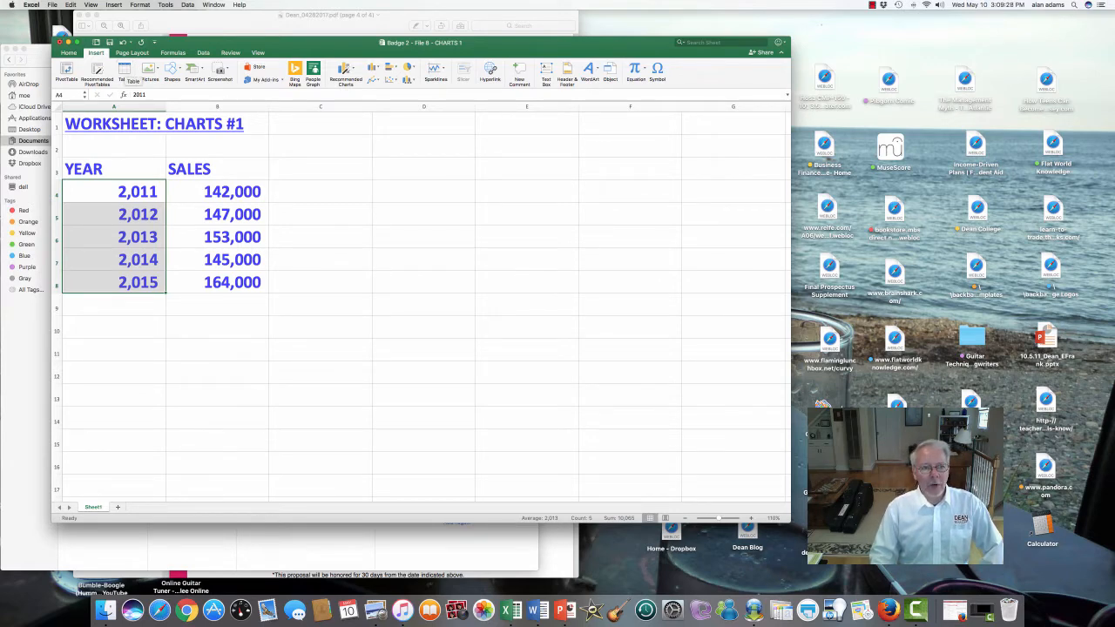
{"action": "left_click", "coordinate": [320, 213]}
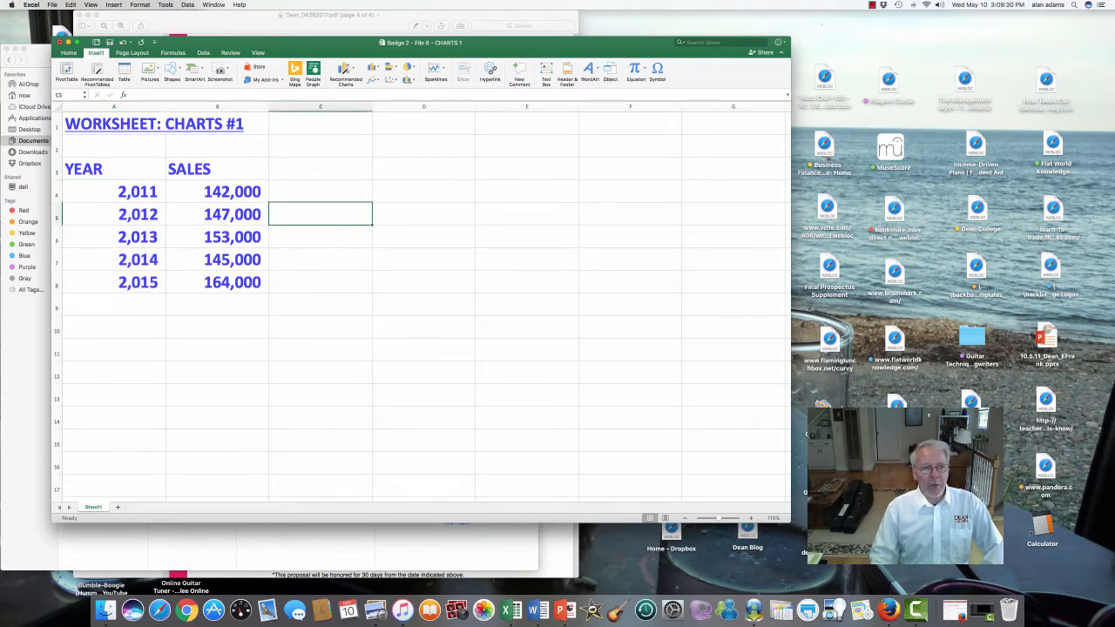
{"action": "left_click_drag", "start_coordinate": [113, 191], "coordinate": [217, 282]}
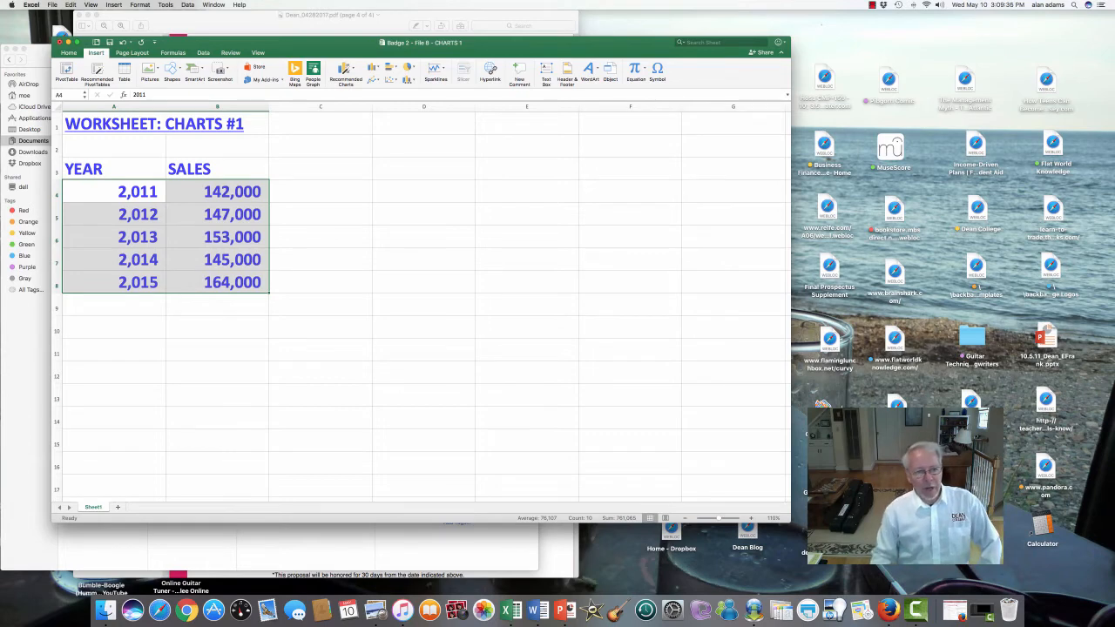
{"action": "left_click", "coordinate": [217, 304]}
{"action": "left_click", "coordinate": [114, 192]}
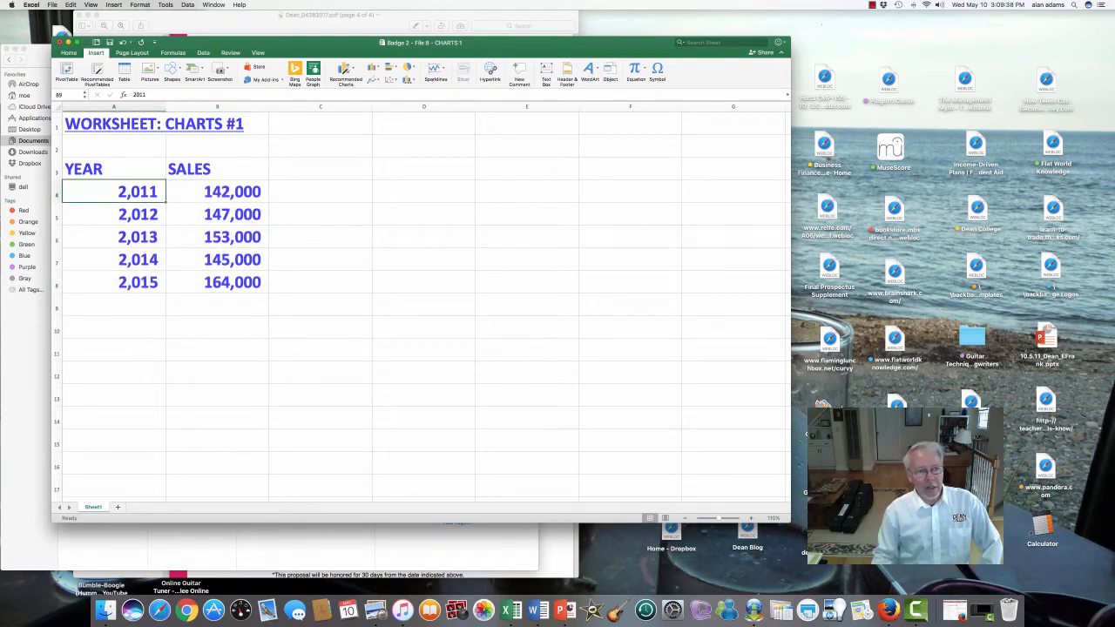
{"action": "left_click_drag", "start_coordinate": [114, 192], "coordinate": [218, 283]}
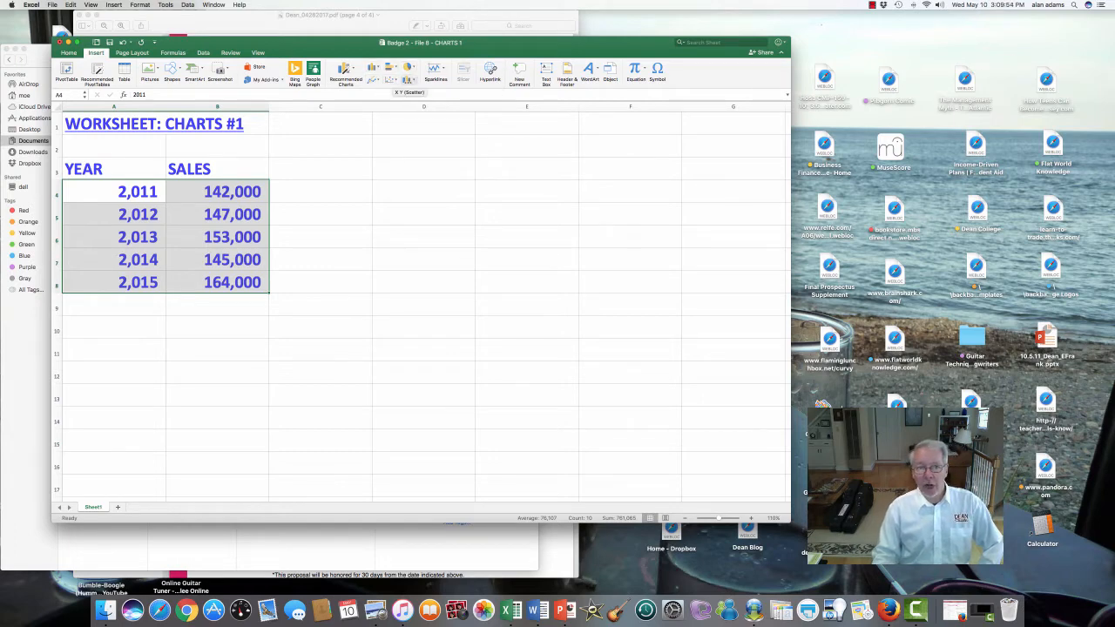
{"action": "left_click", "coordinate": [345, 69]}
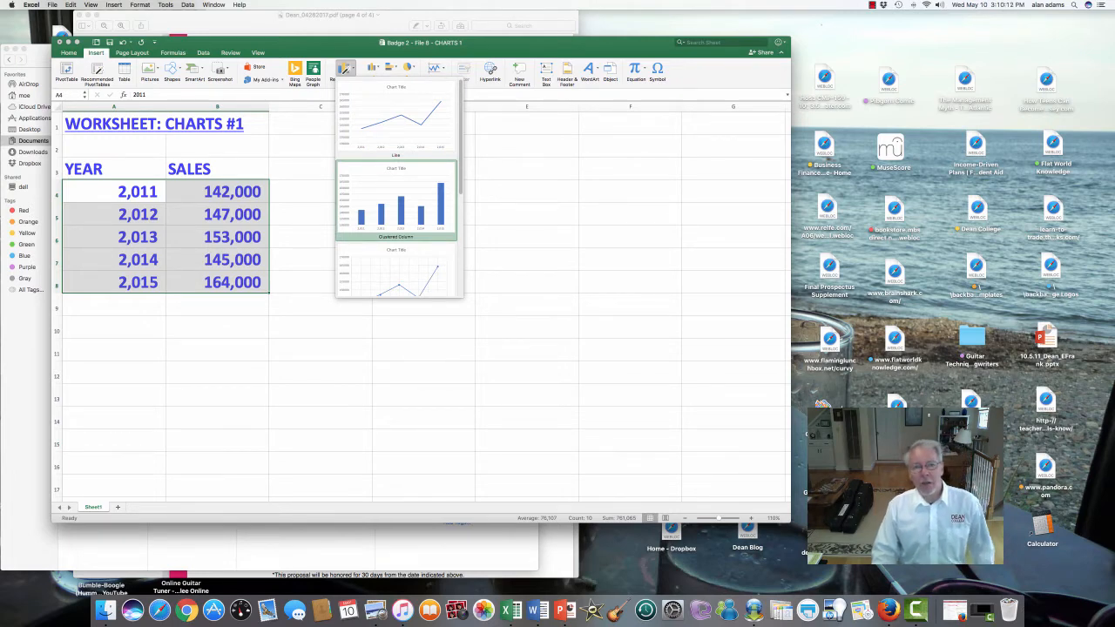
{"action": "left_click", "coordinate": [396, 201]}
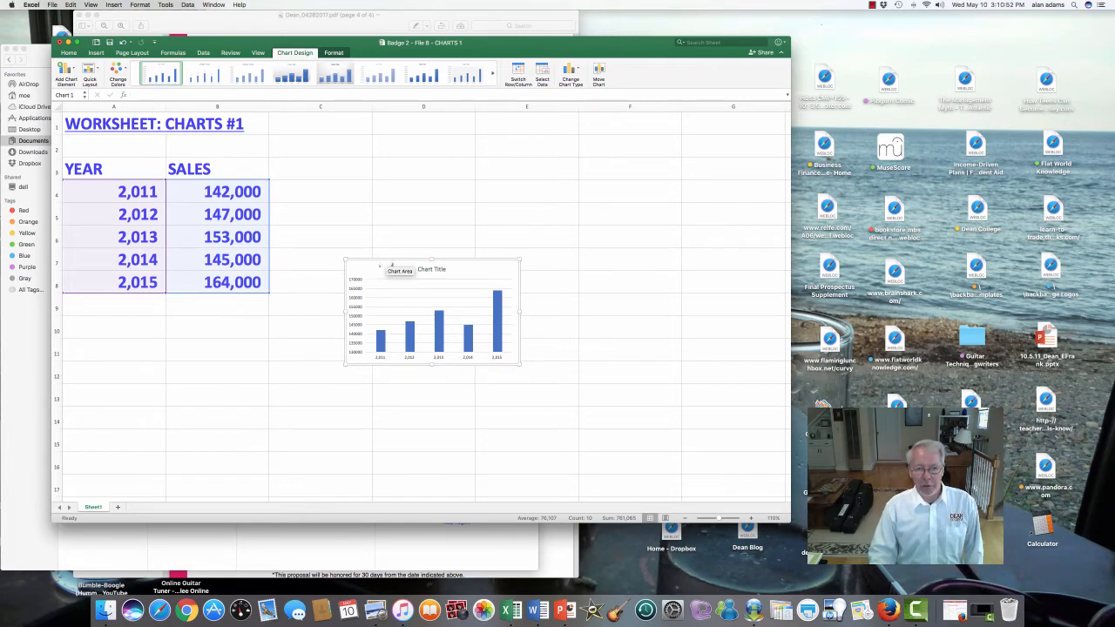
Move the chart beside the data table and enlarge it to span about columns C to F and rows 2 to 15
{"action": "left_click_drag", "start_coordinate": [392, 265], "coordinate": [340, 190]}
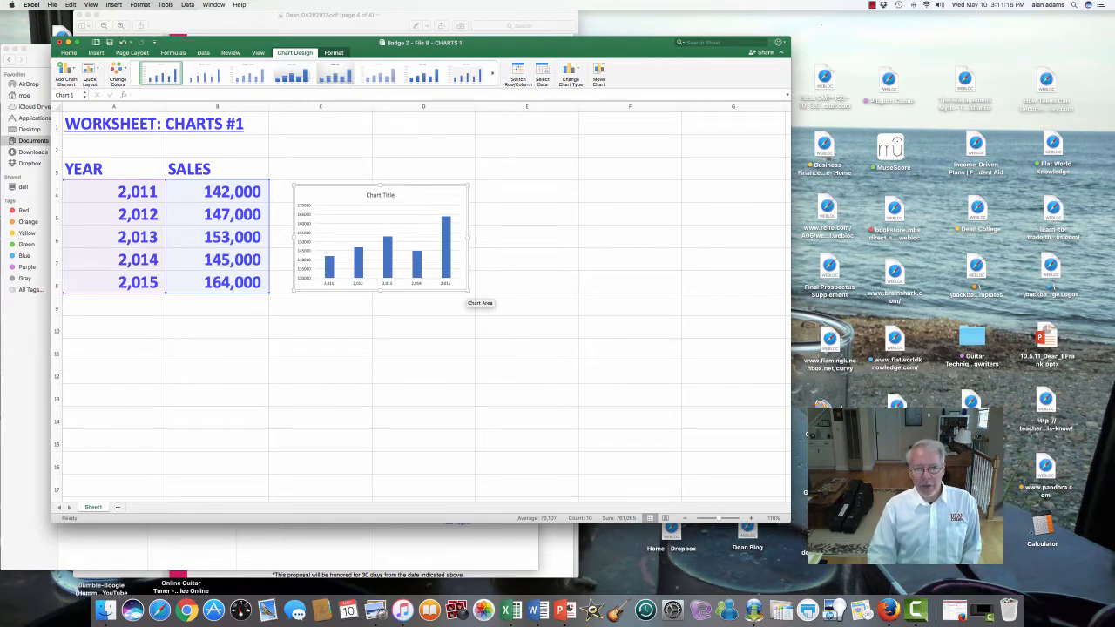
{"action": "left_click_drag", "start_coordinate": [469, 291], "coordinate": [652, 461]}
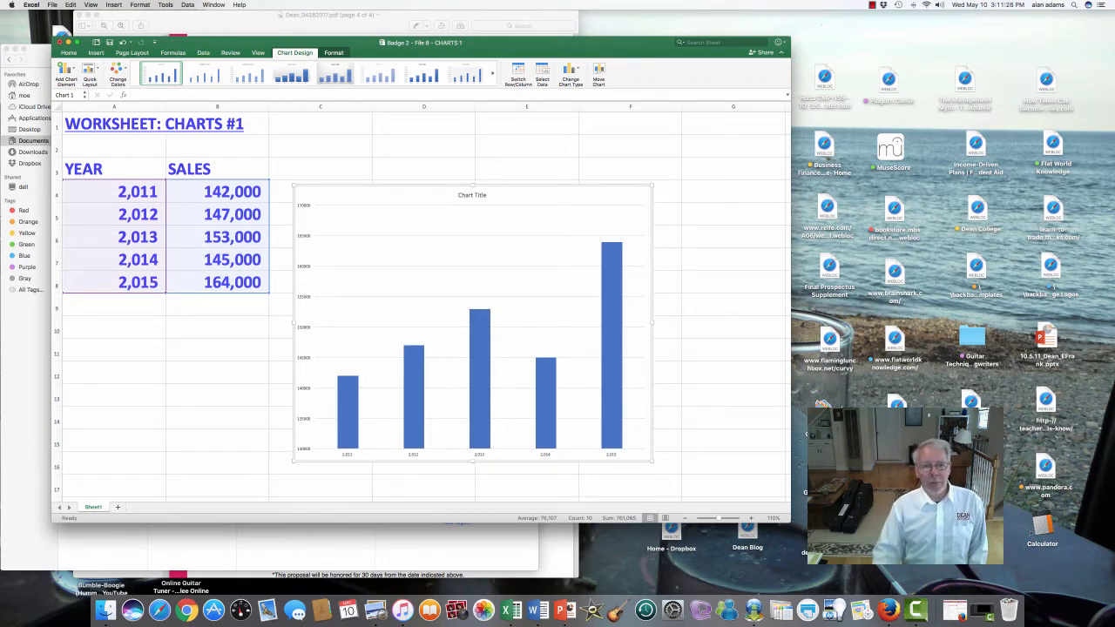
{"action": "left_click_drag", "start_coordinate": [384, 189], "coordinate": [374, 159]}
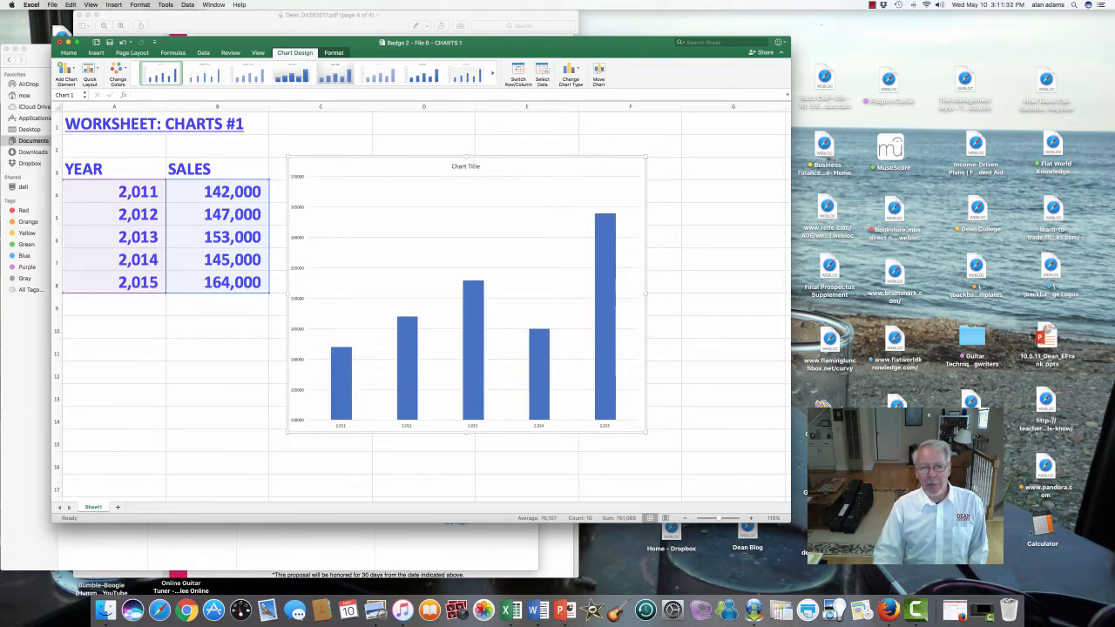
{"action": "left_click_drag", "start_coordinate": [467, 157], "coordinate": [467, 143]}
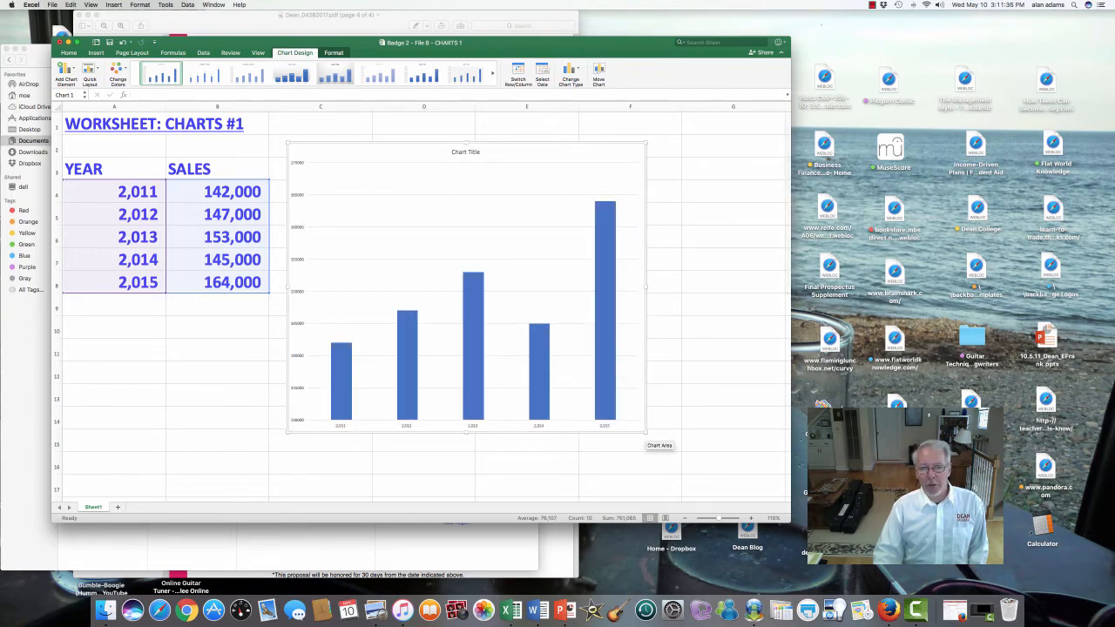
{"action": "left_click_drag", "start_coordinate": [646, 432], "coordinate": [655, 445]}
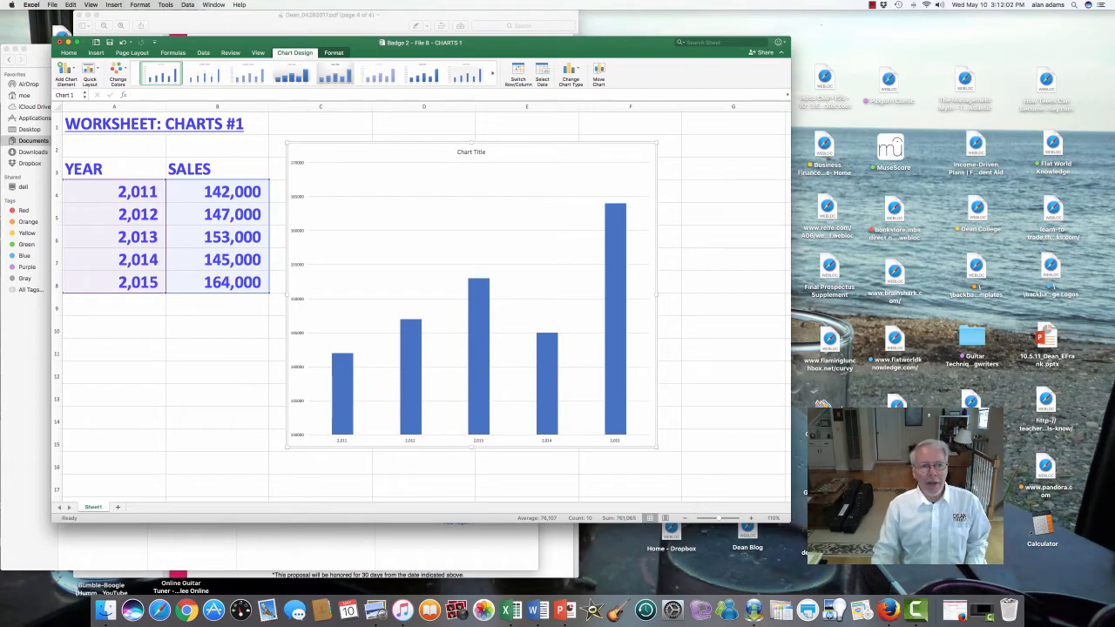
Re-enter the years 2011 to 2015 in cells A4 to A8 as text by putting an apostrophe before each year
{"action": "left_click", "coordinate": [114, 192]}
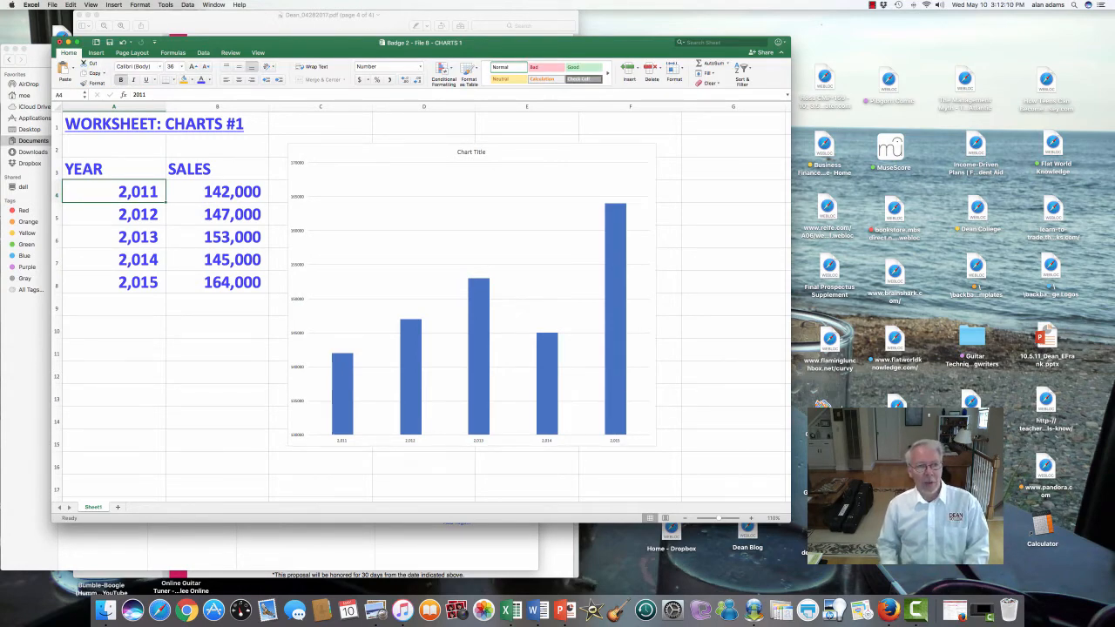
{"action": "type", "text": "'"}
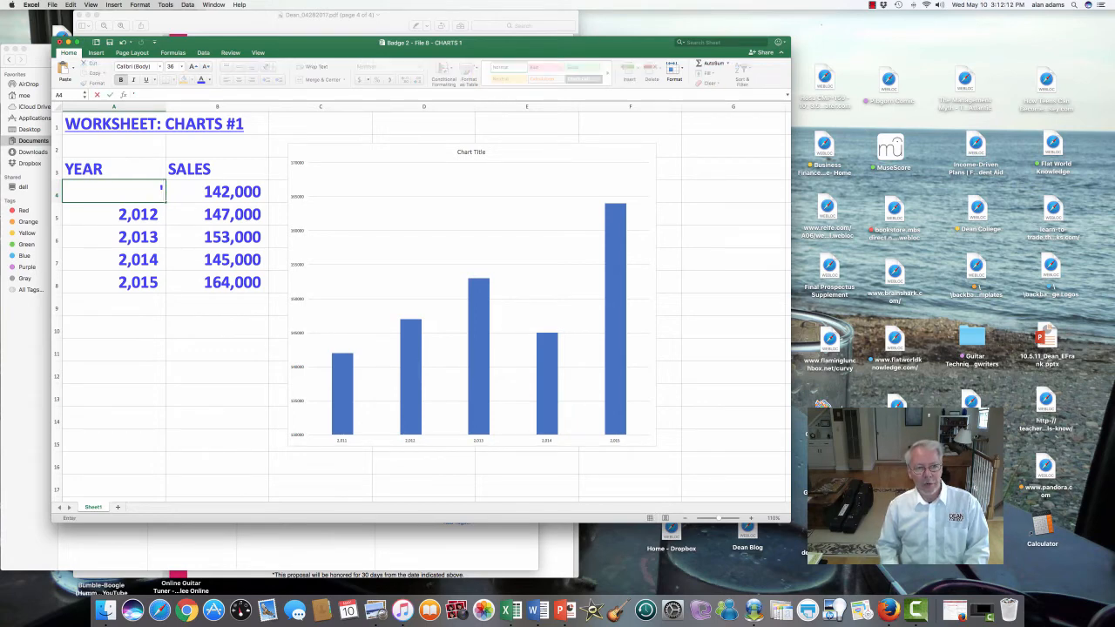
{"action": "type", "text": "2011"}
{"action": "key", "text": "Return"}
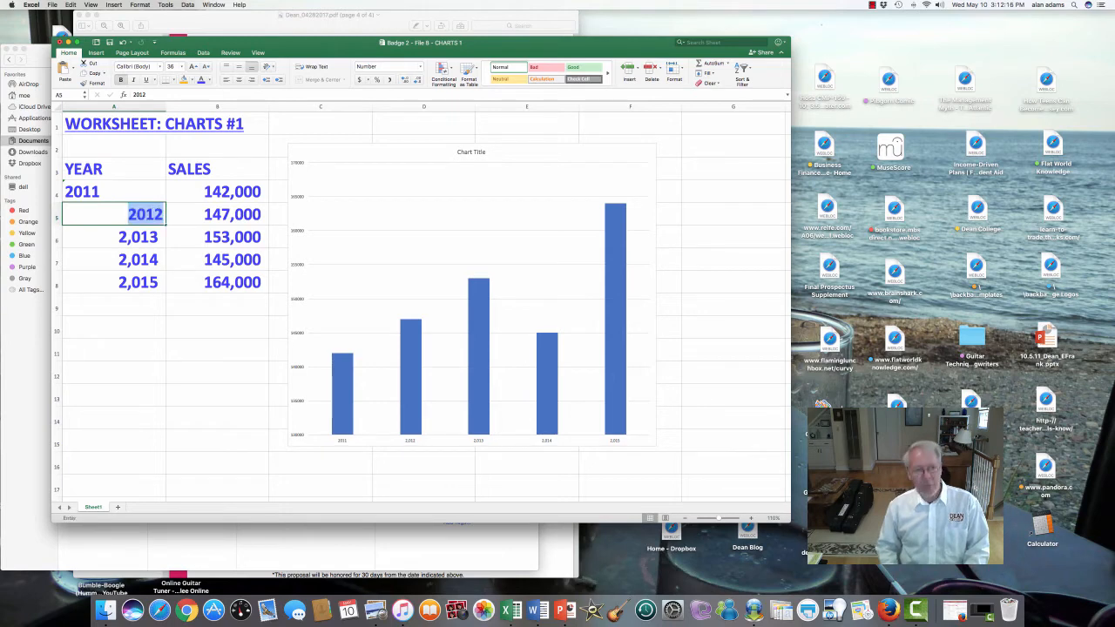
{"action": "type", "text": "'2012"}
{"action": "key", "text": "Return"}
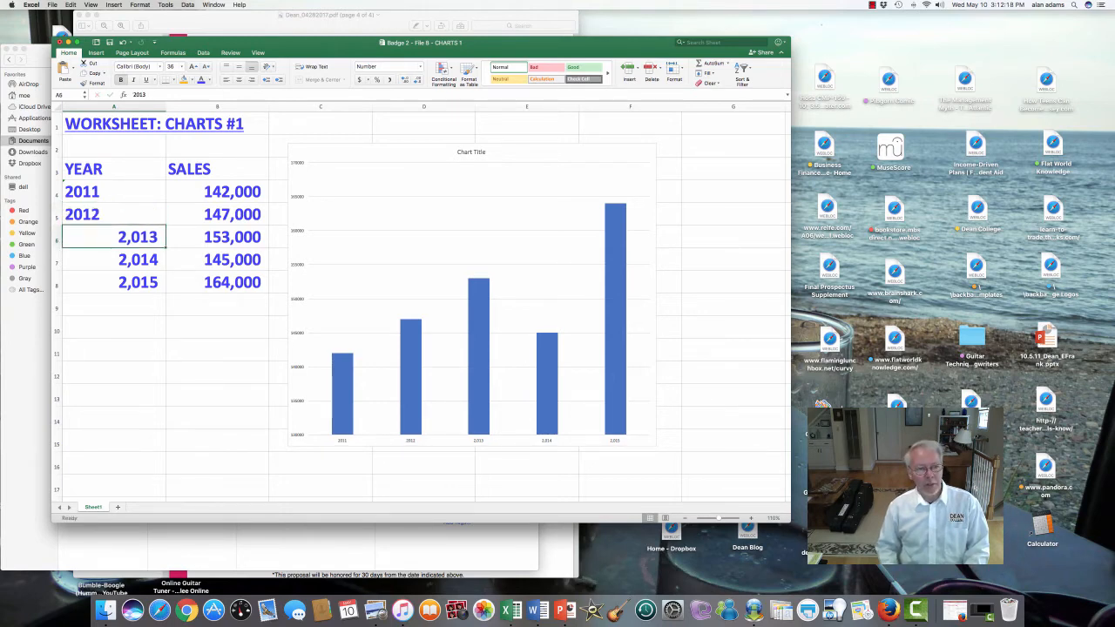
{"action": "type", "text": "'2013"}
{"action": "key", "text": "Return"}
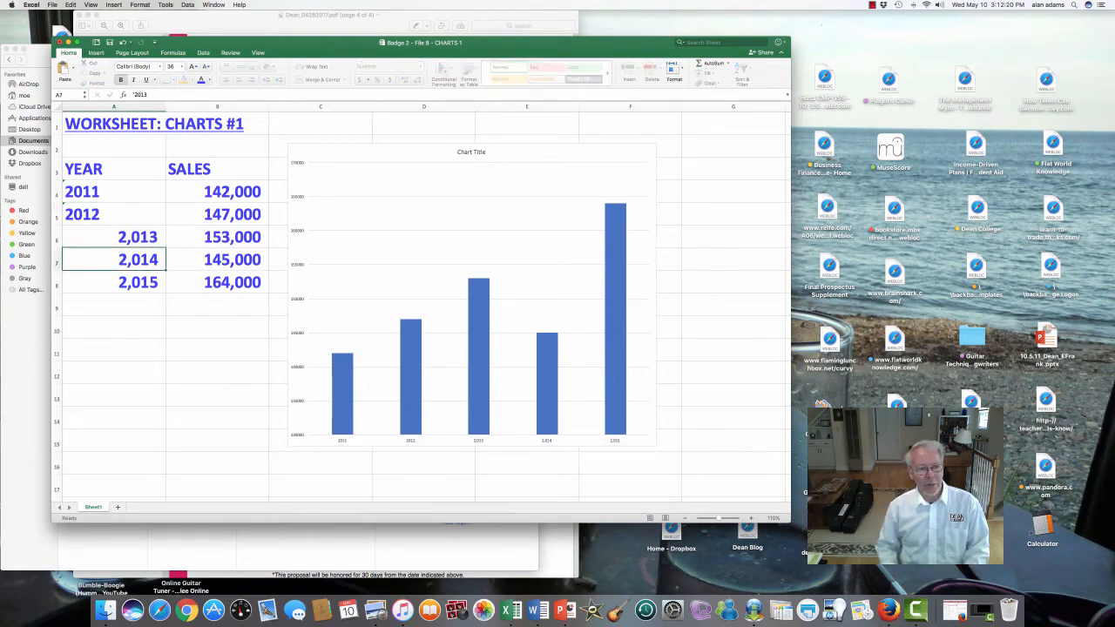
{"action": "type", "text": "'2014"}
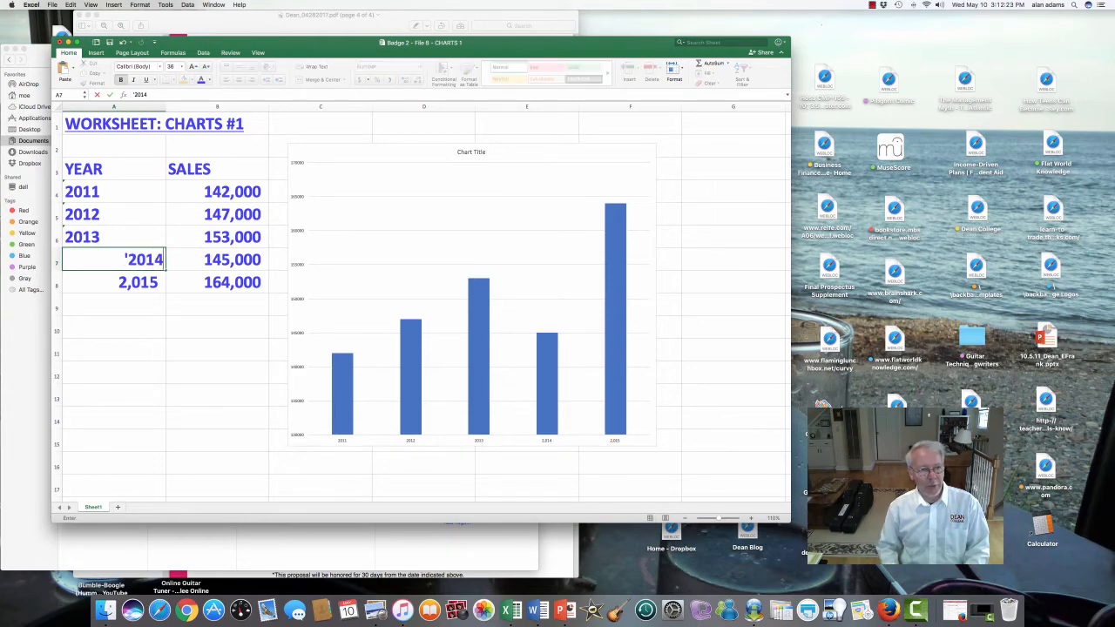
{"action": "key", "text": "Return"}
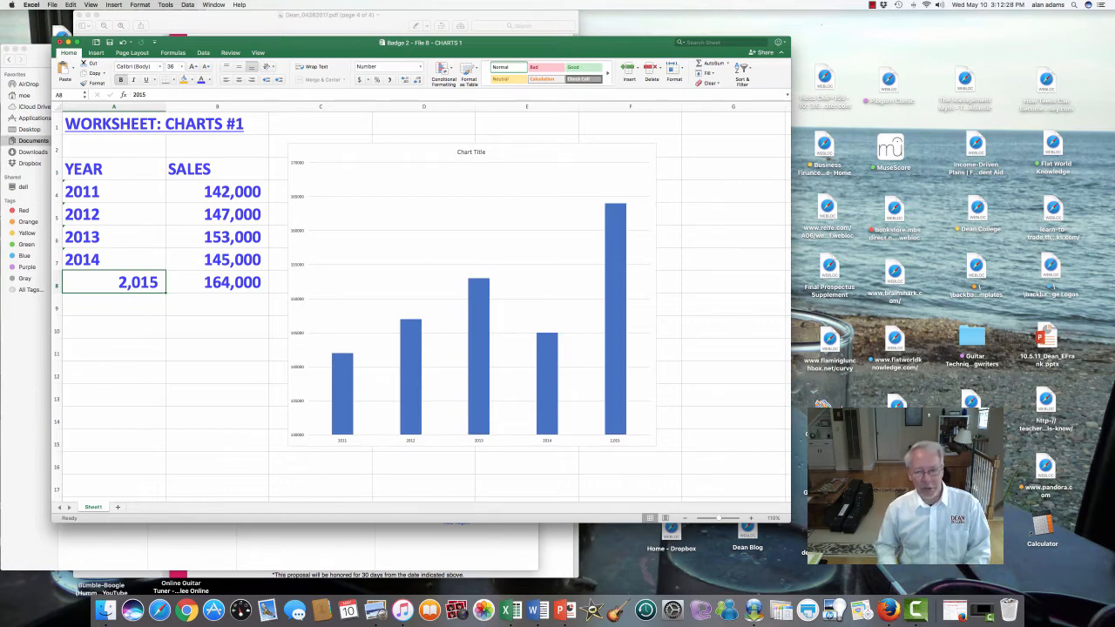
{"action": "type", "text": "'2015"}
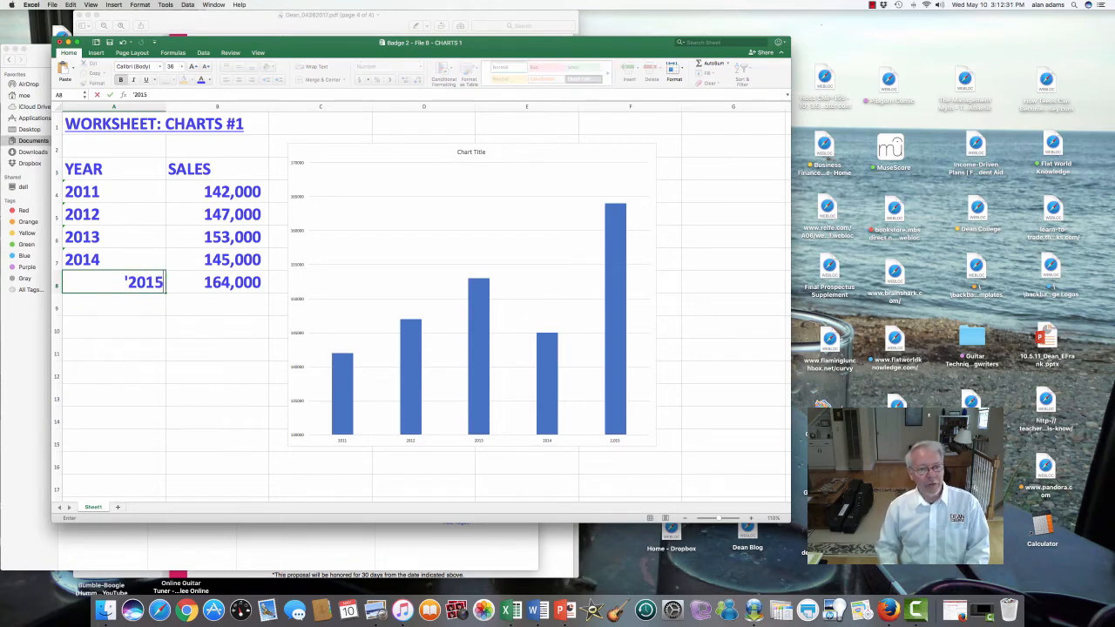
{"action": "key", "text": "Return"}
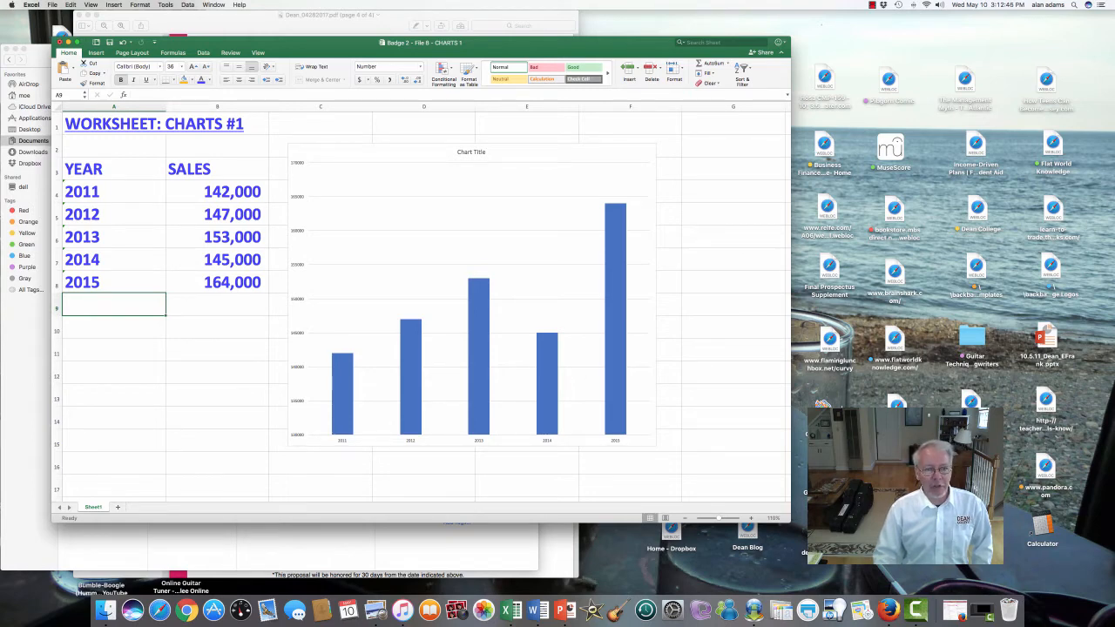
Set the 2011 sales figure in cell B4 to 140000
{"action": "left_click", "coordinate": [216, 191]}
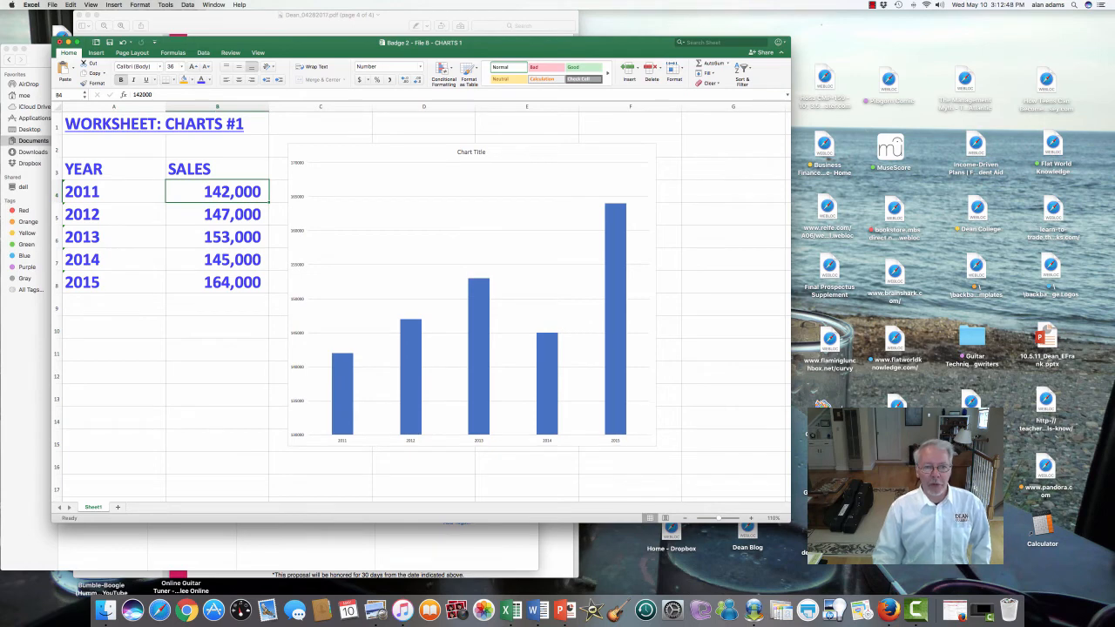
{"action": "type", "text": "140000"}
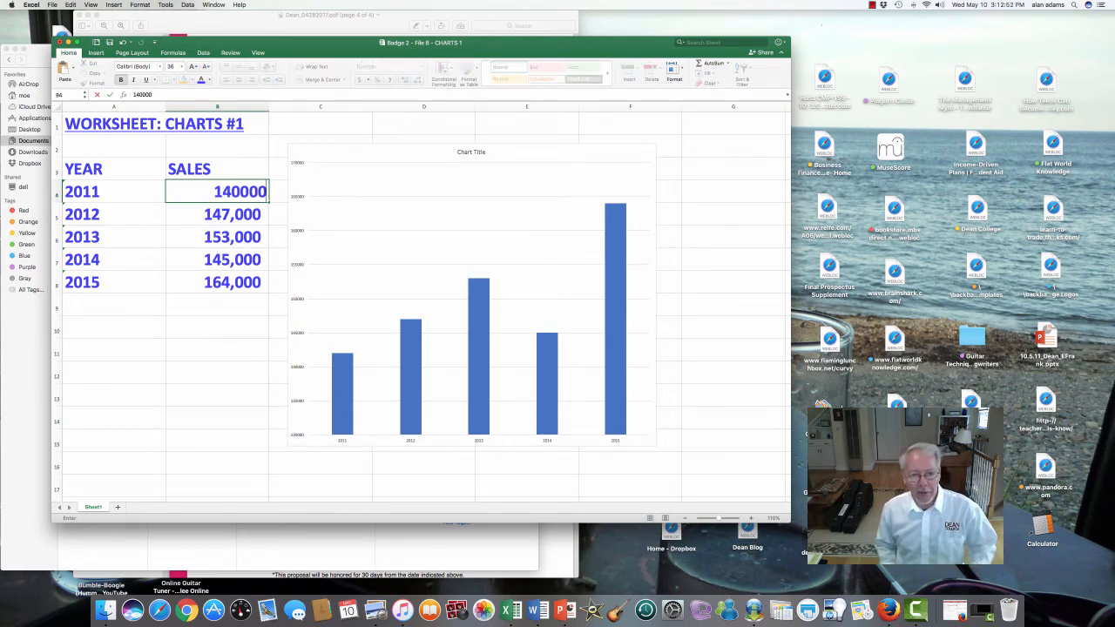
{"action": "key", "text": "Return"}
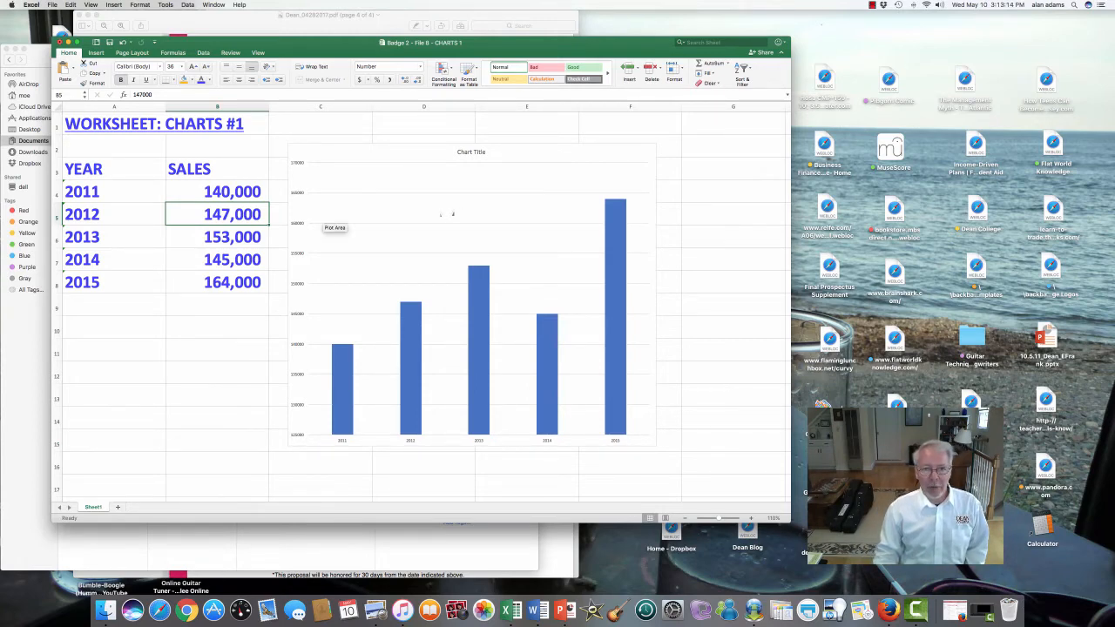
Add the year 2016 as text in cell A9 with a sales figure of 170000 in cell B9
{"action": "left_click", "coordinate": [452, 213]}
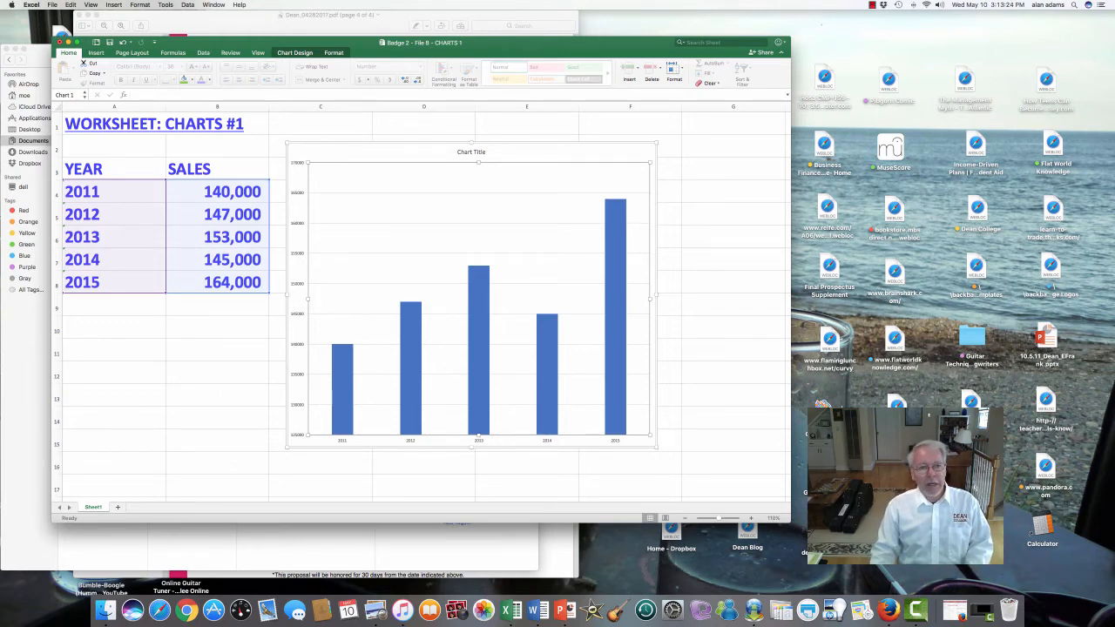
{"action": "left_click", "coordinate": [114, 350]}
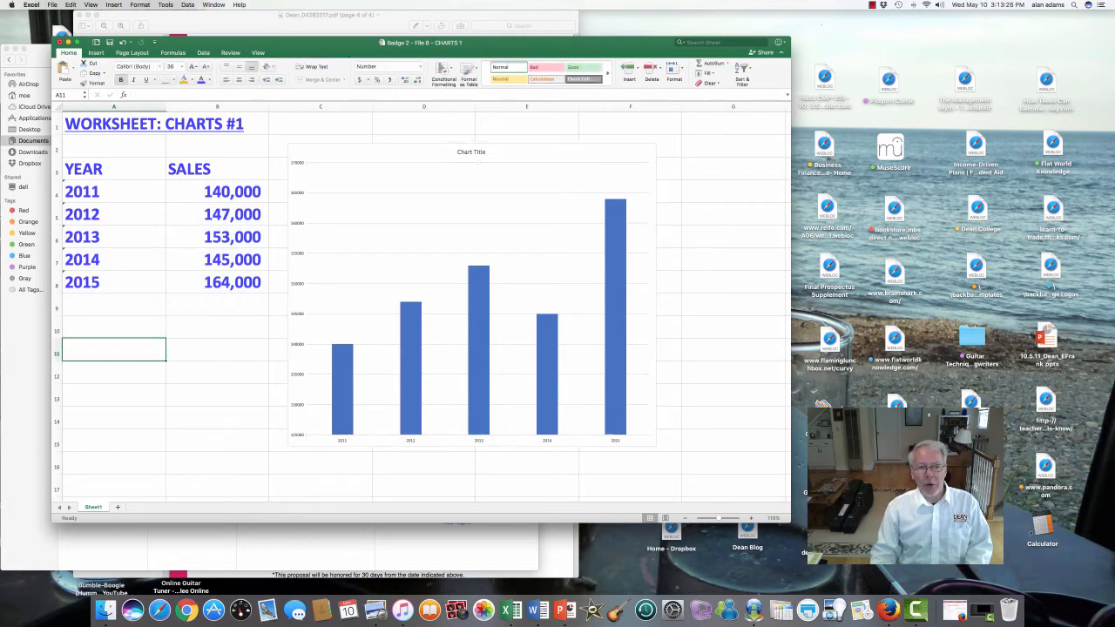
{"action": "left_click", "coordinate": [114, 305]}
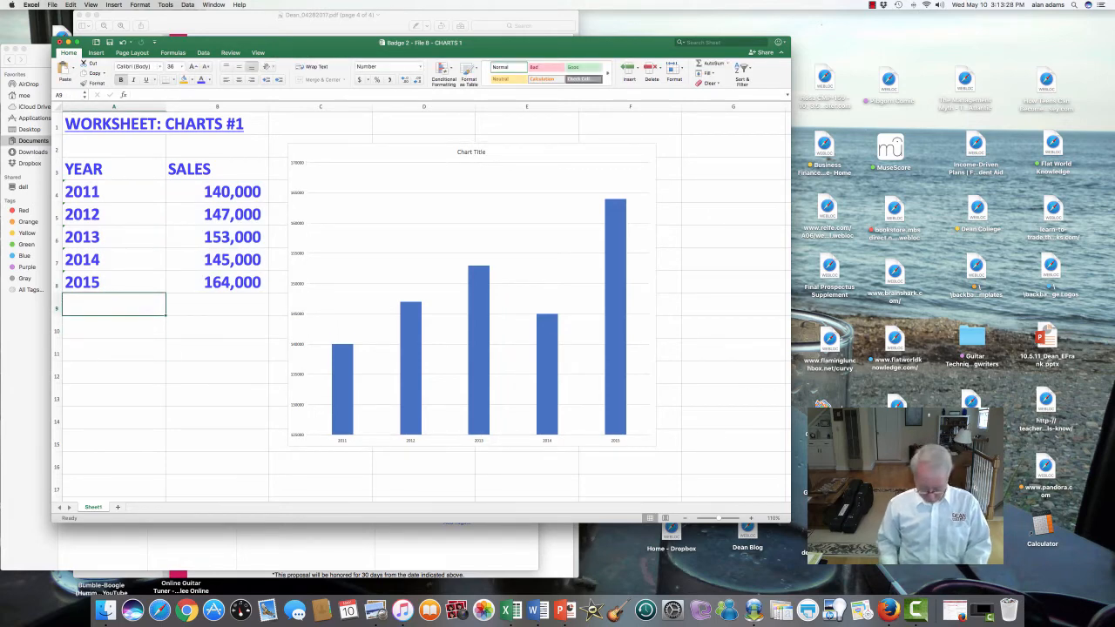
{"action": "type", "text": "'"}
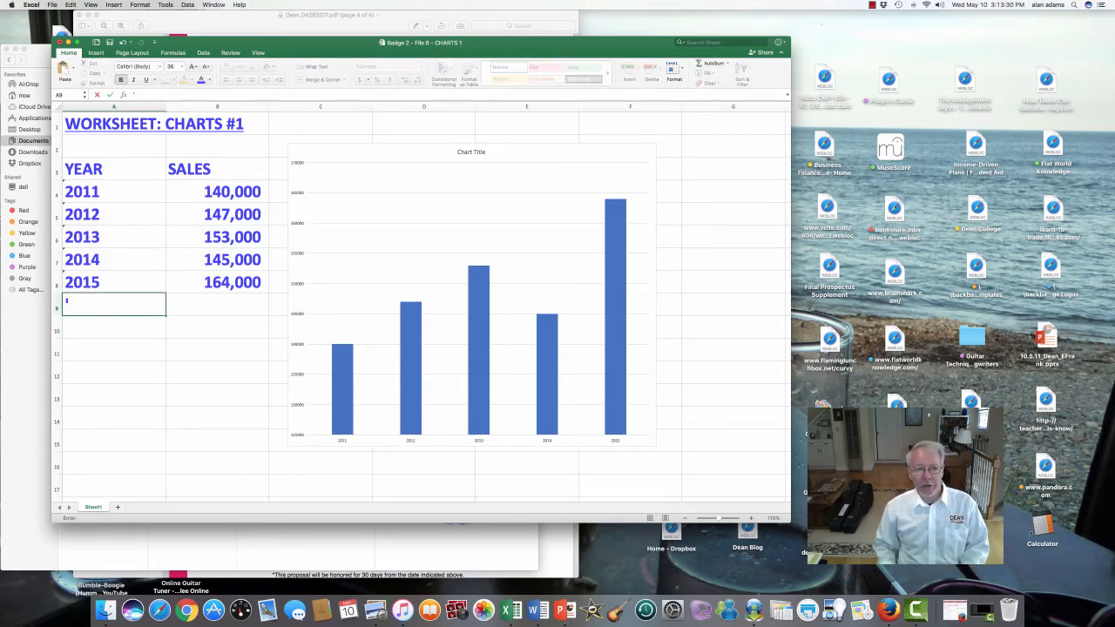
{"action": "type", "text": "2016"}
{"action": "key", "text": "Tab"}
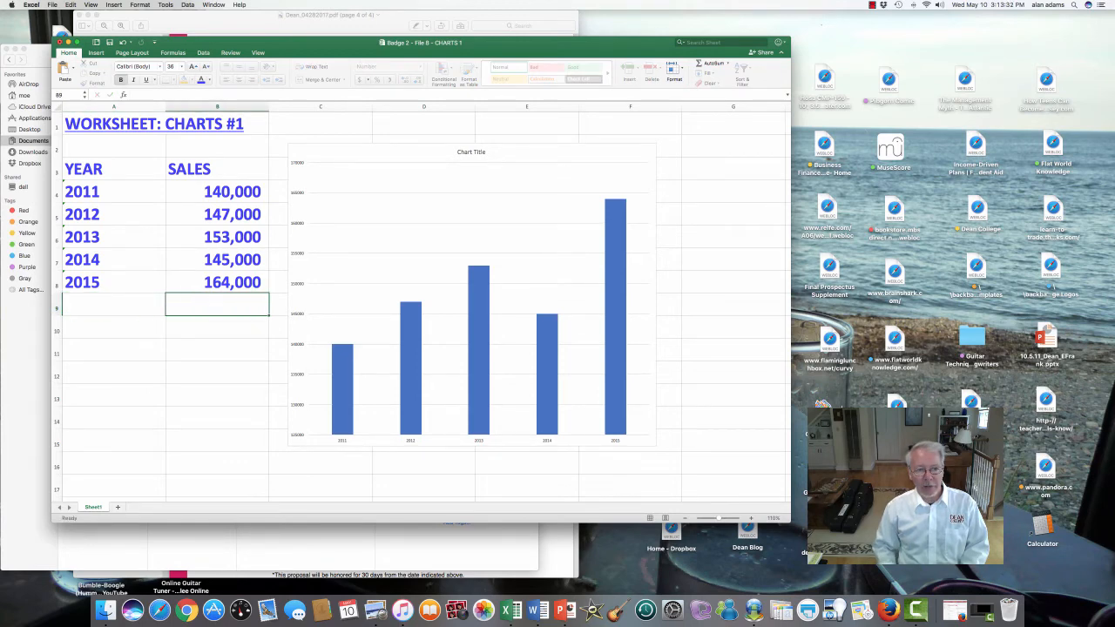
{"action": "type", "text": "170000"}
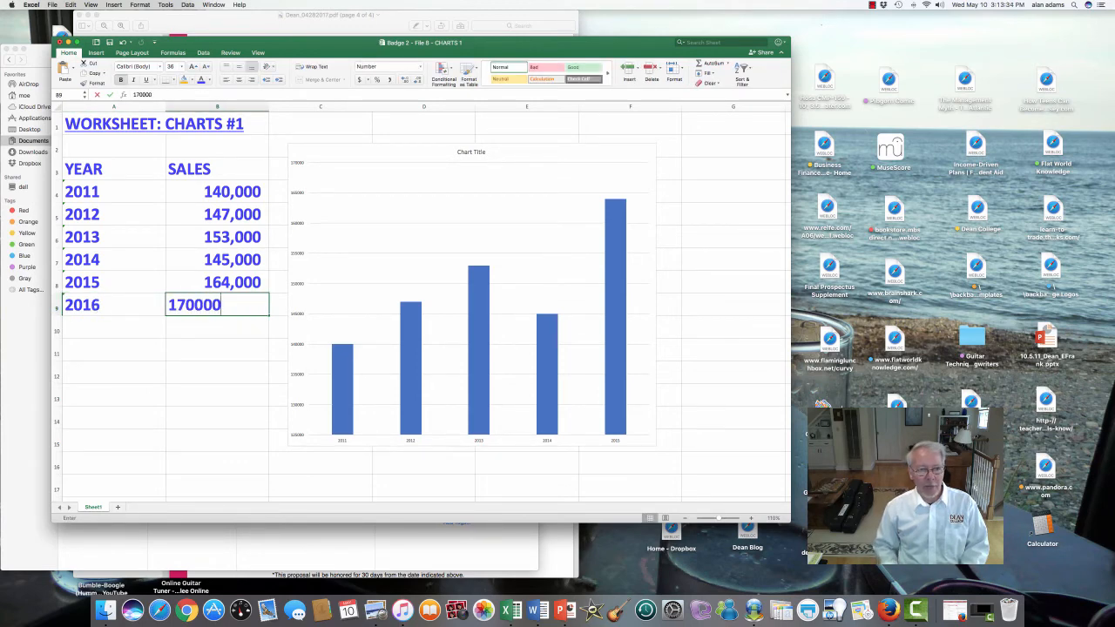
{"action": "key", "text": "Left"}
{"action": "key", "text": "Down"}
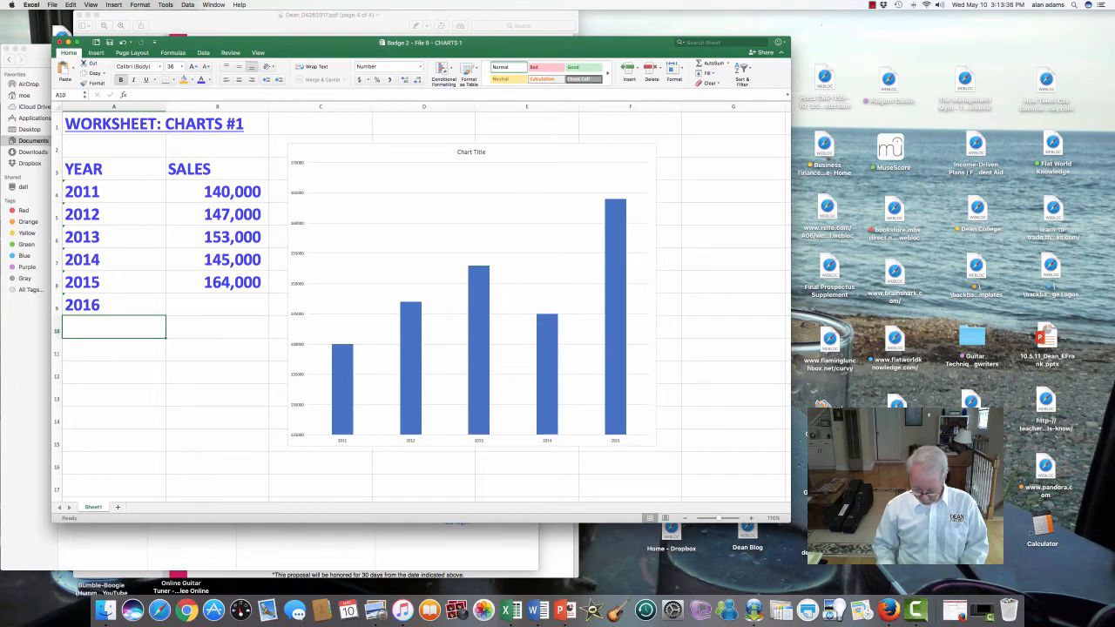
Enter the year 2017 in cell A10 with a sales figure of 185000 in cell B10
{"action": "type", "text": "2017"}
{"action": "key", "text": "Tab"}
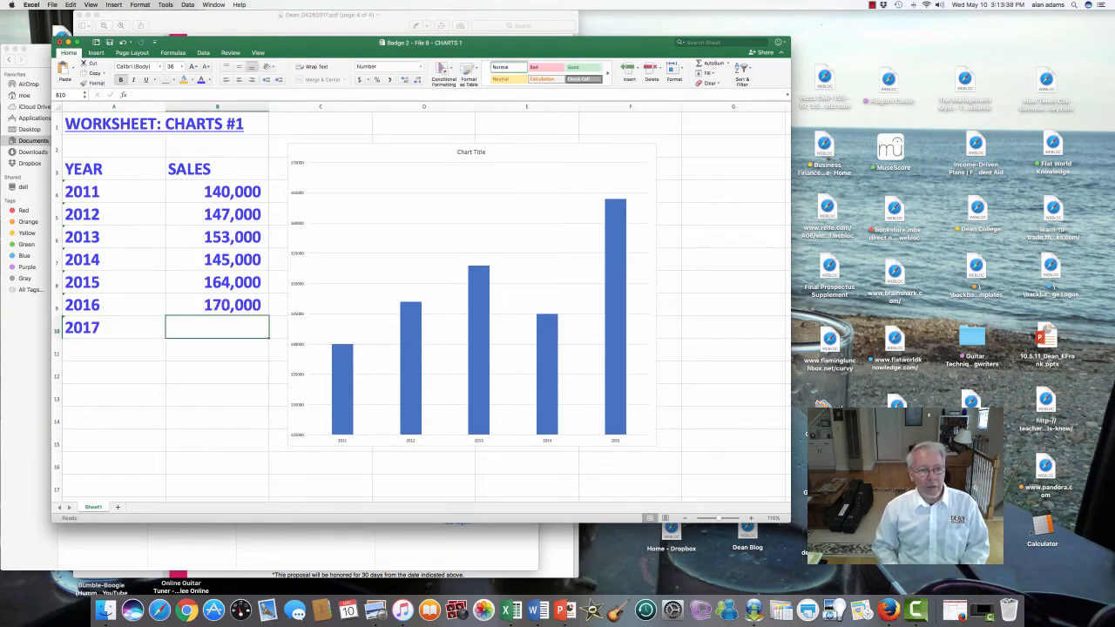
{"action": "type", "text": "185000"}
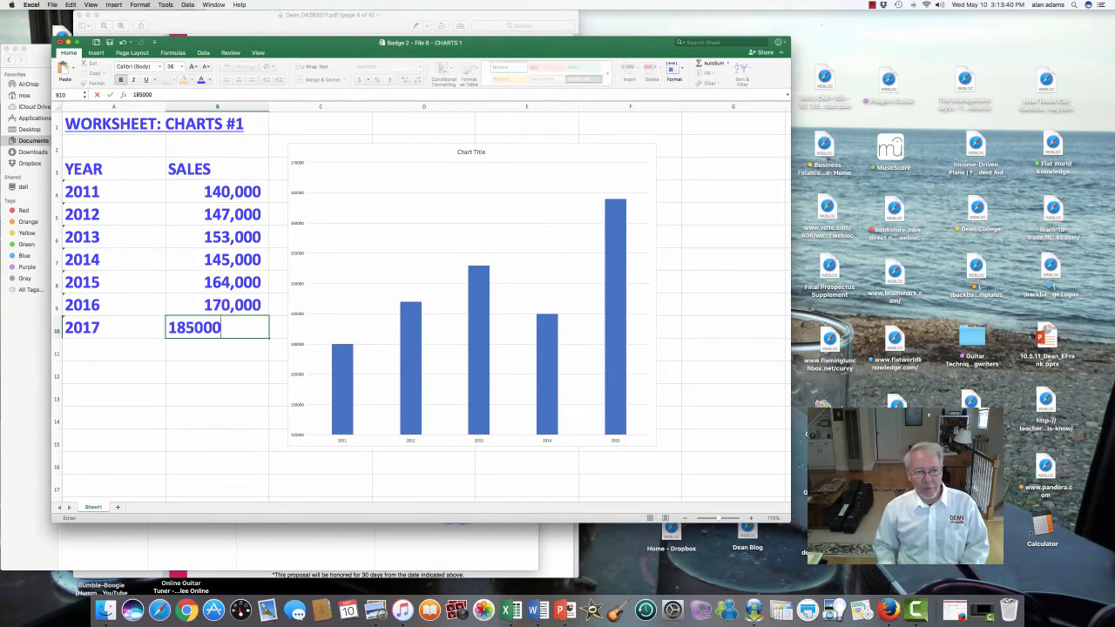
{"action": "key", "text": "Return"}
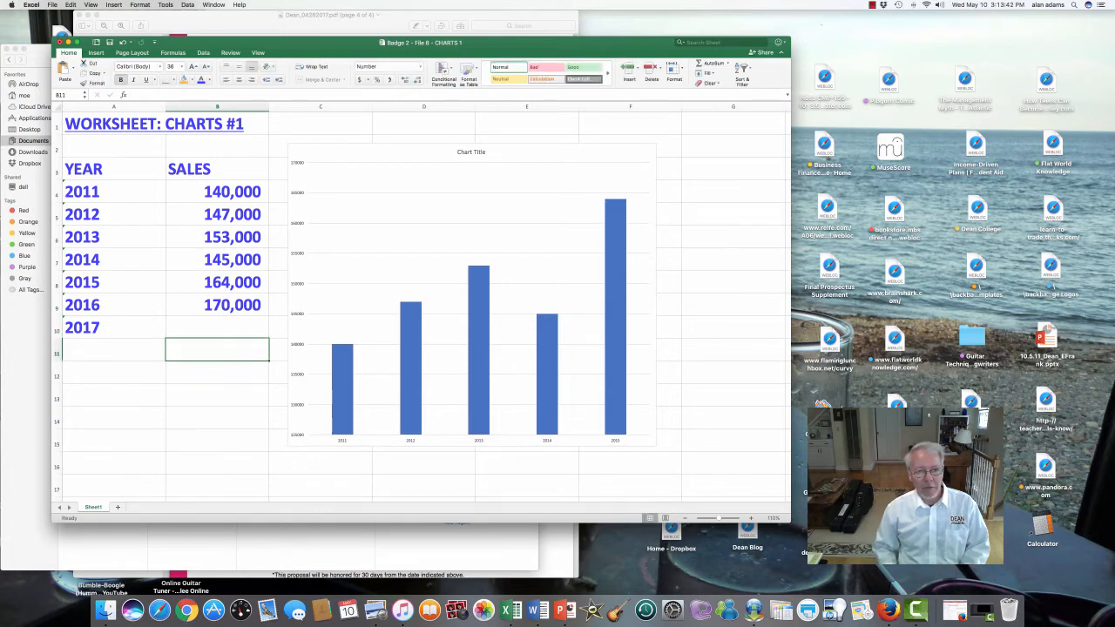
Clear the 2016 and 2017 entries from cells A9 to B10
{"action": "scroll", "coordinate": [418, 305], "scroll_direction": "down", "scroll_amount": 2}
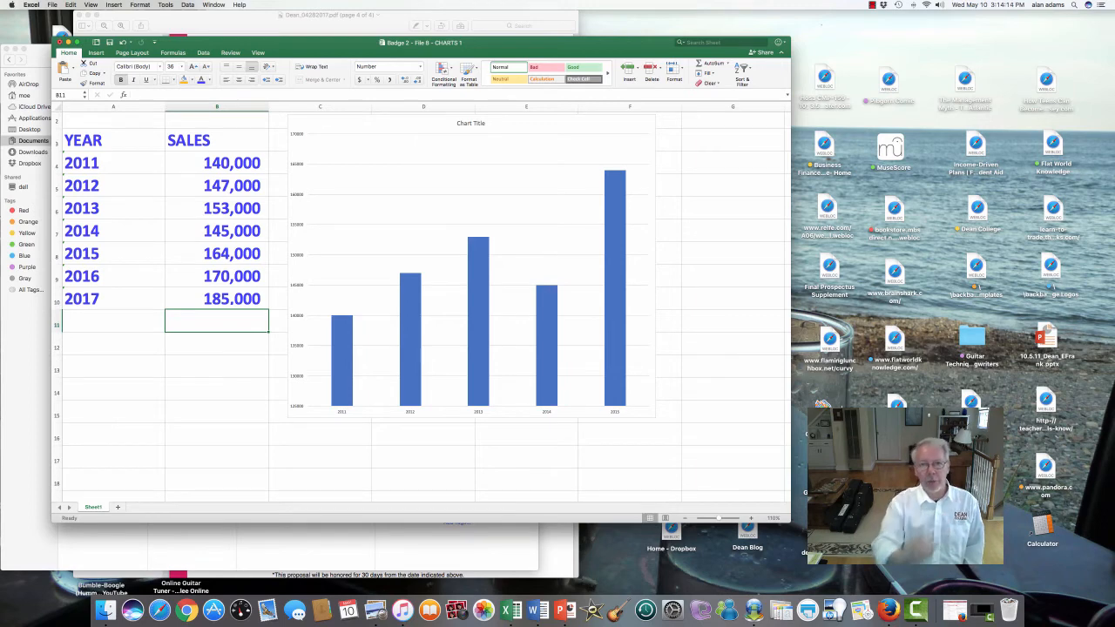
{"action": "left_click_drag", "start_coordinate": [113, 276], "coordinate": [218, 299]}
{"action": "key", "text": "Delete"}
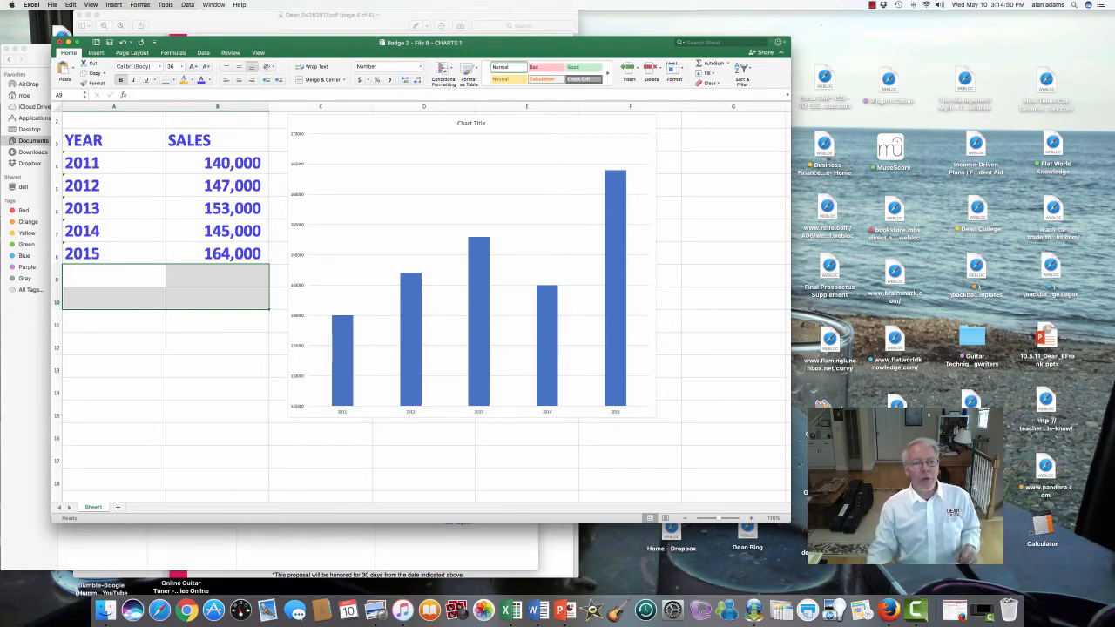
Convert the year and sales data in A3:B8 into a table with headers
{"action": "left_click_drag", "start_coordinate": [113, 141], "coordinate": [213, 255]}
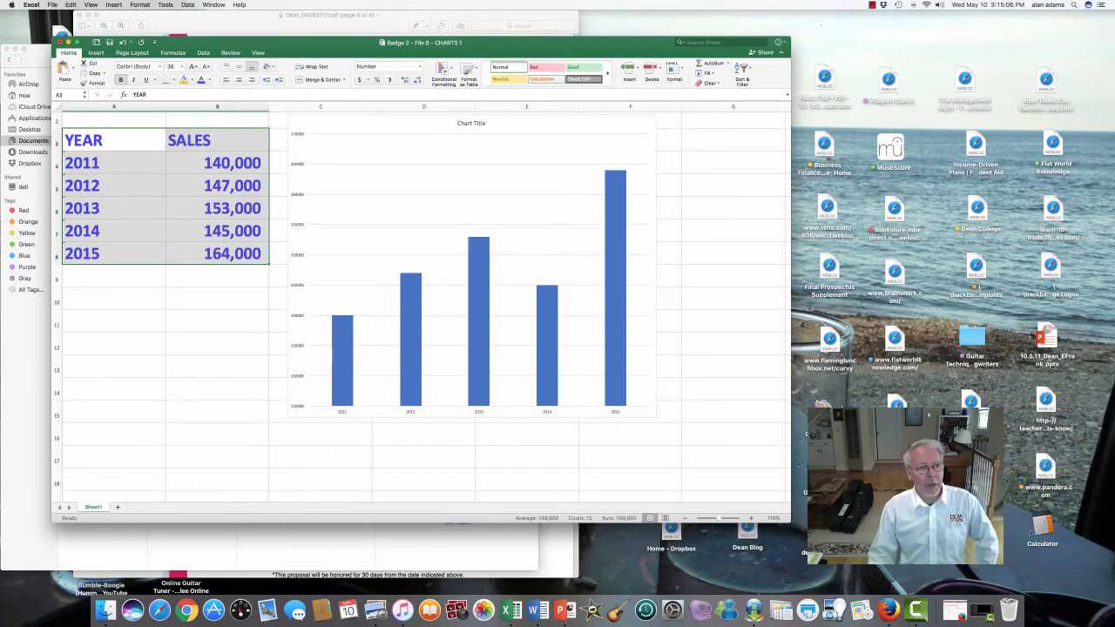
{"action": "left_click", "coordinate": [96, 52]}
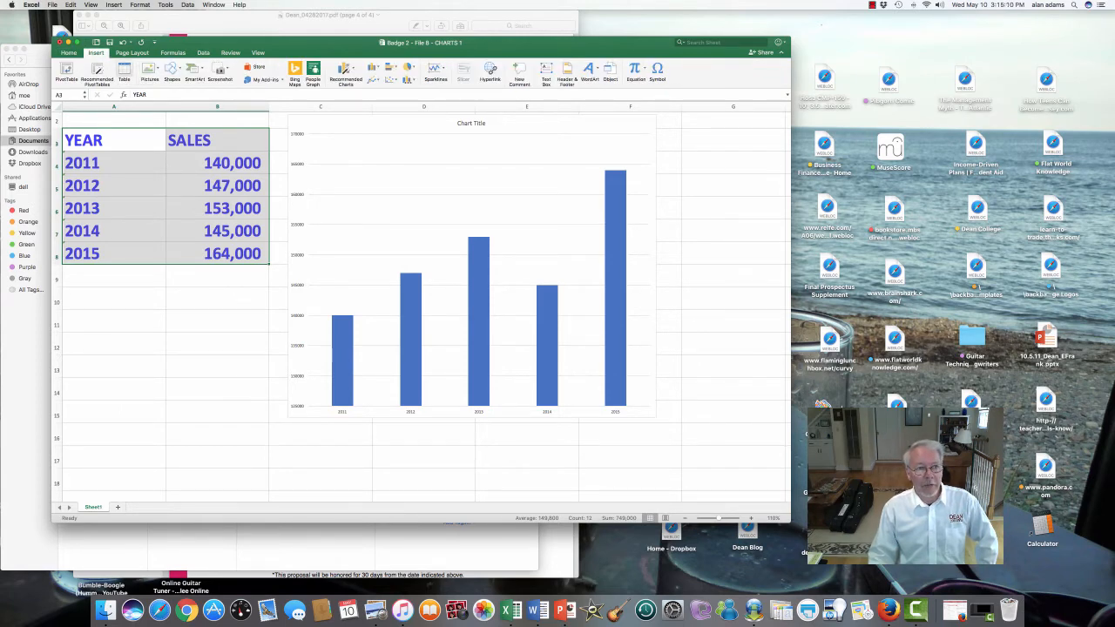
{"action": "left_click", "coordinate": [124, 75]}
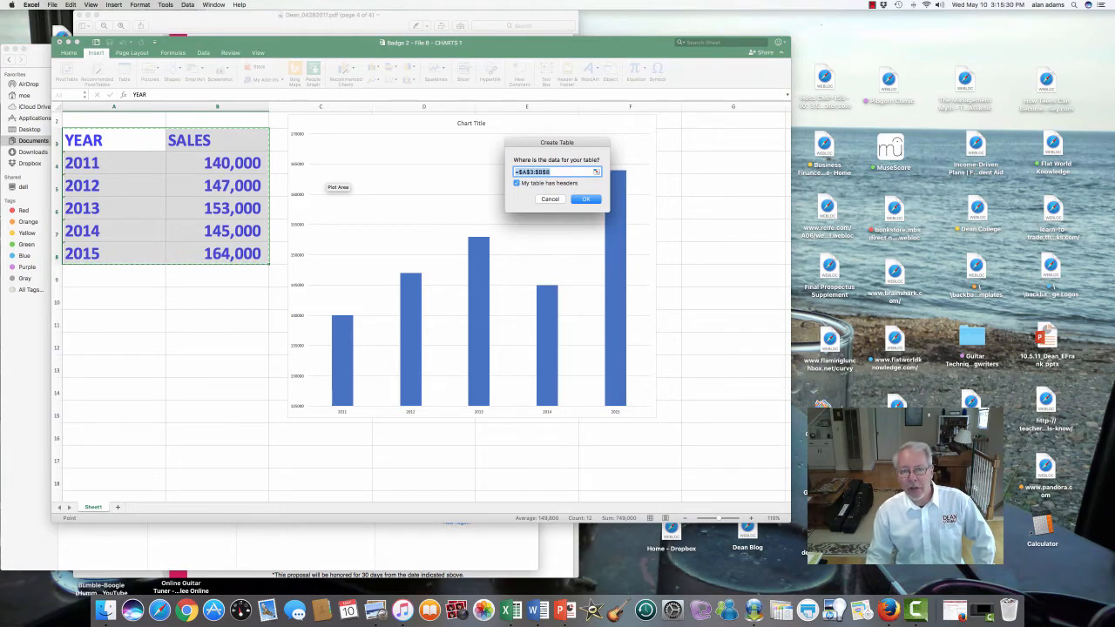
{"action": "left_click", "coordinate": [585, 198]}
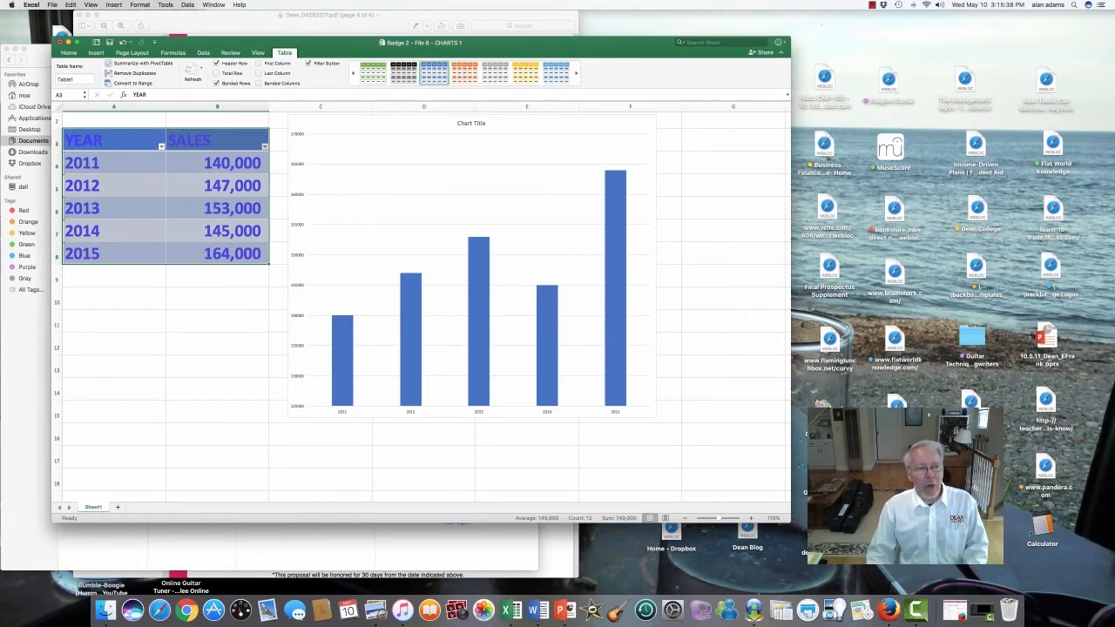
Extend the table with the year 2016 as text in A9 and sales of 170,000 in B9
{"action": "left_click", "coordinate": [115, 276]}
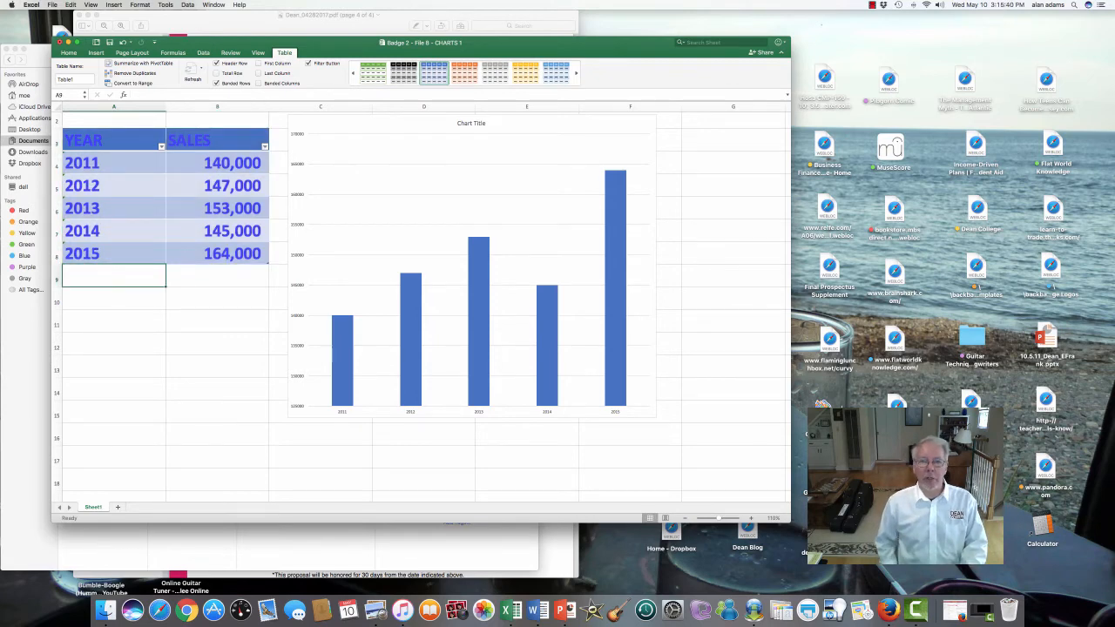
{"action": "left_click", "coordinate": [68, 52]}
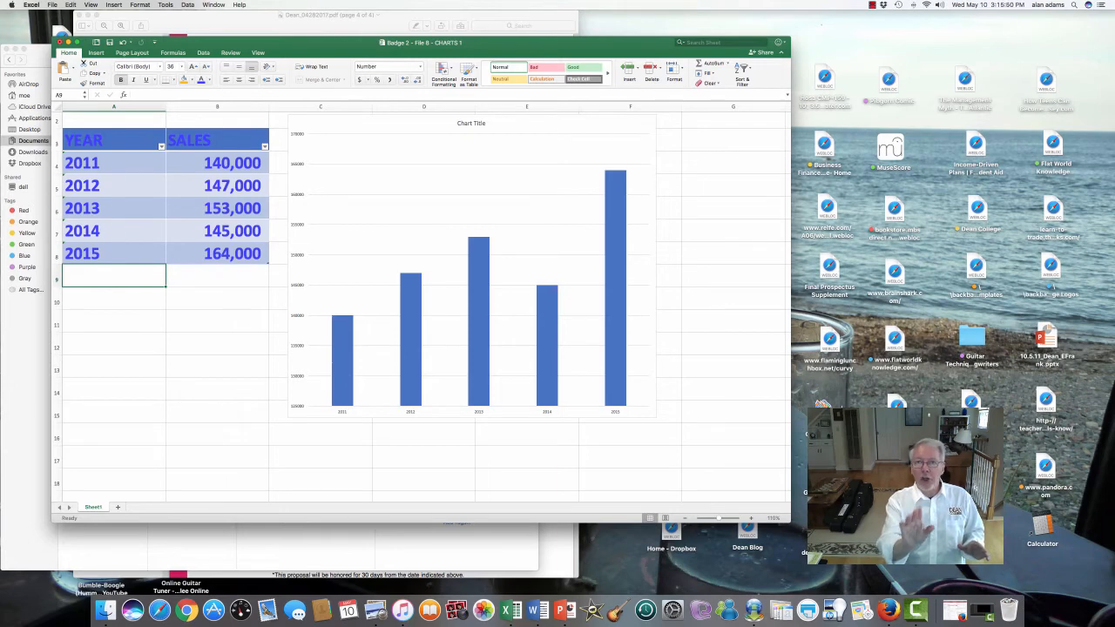
{"action": "type", "text": "'2016"}
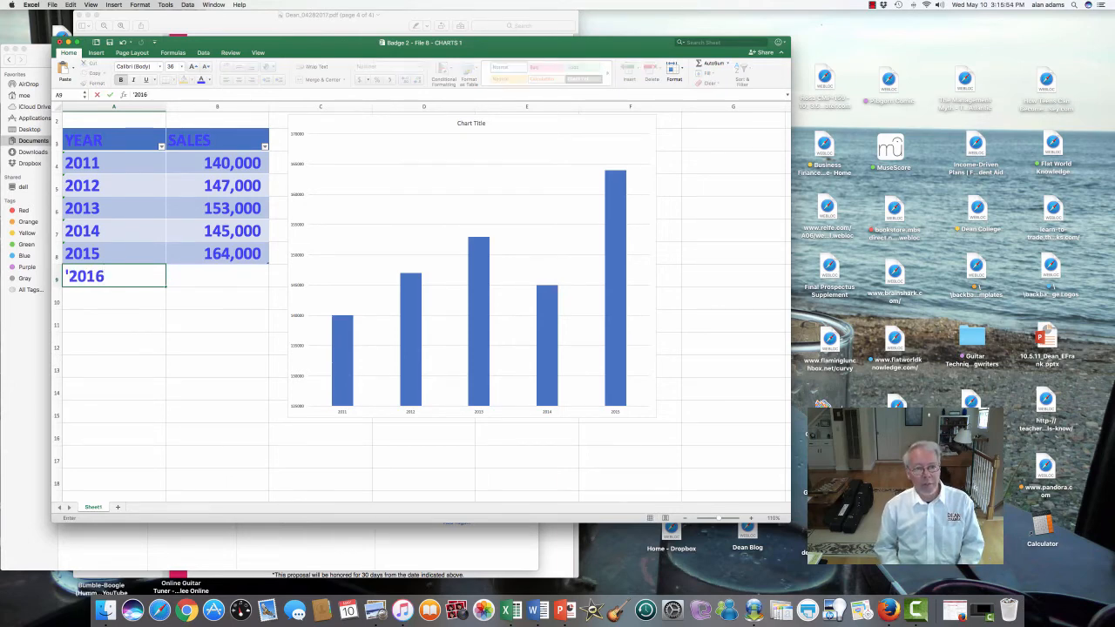
{"action": "key", "text": "Tab"}
{"action": "type", "text": "170,000"}
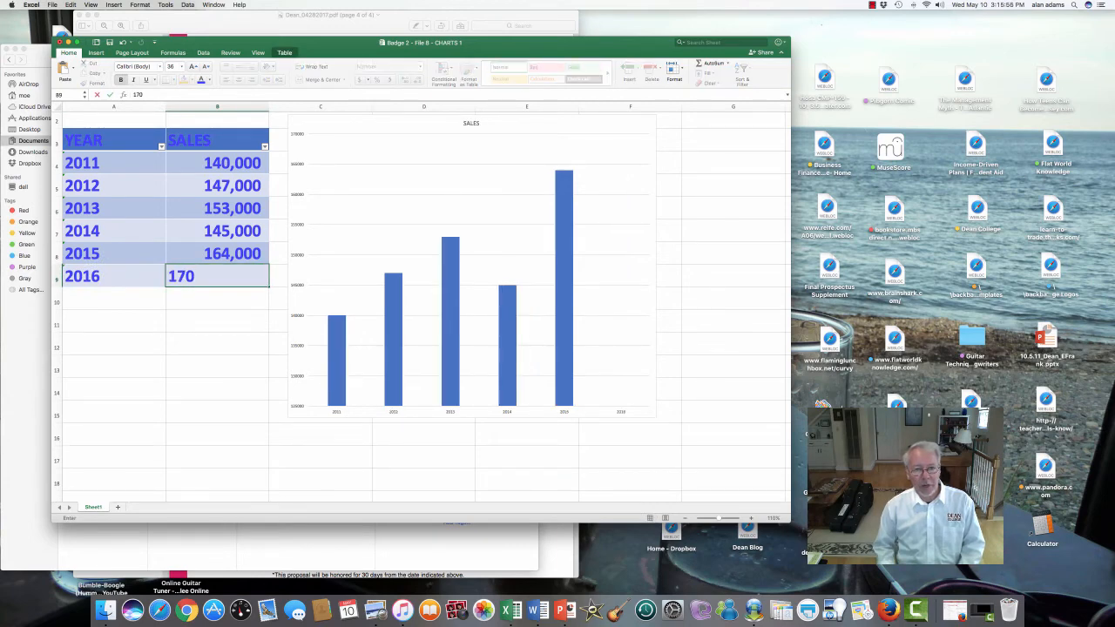
{"action": "key", "text": "Return"}
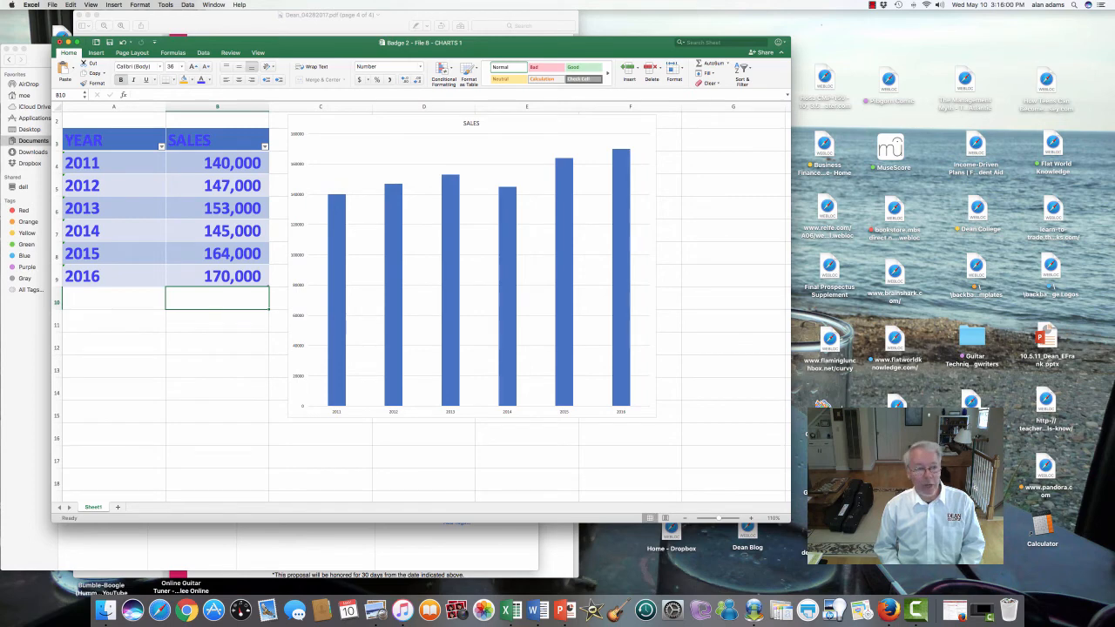
Add a table row with the year 2017 as text in A10 and sales of 187000 in B10
{"action": "key", "text": "Left"}
{"action": "type", "text": "'2017"}
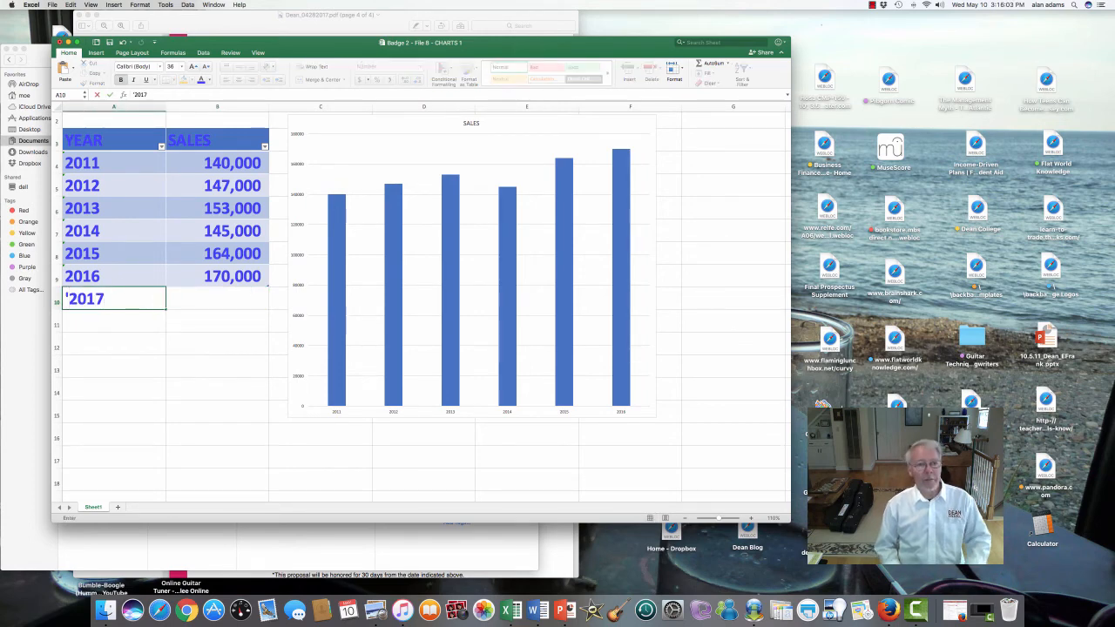
{"action": "key", "text": "Tab"}
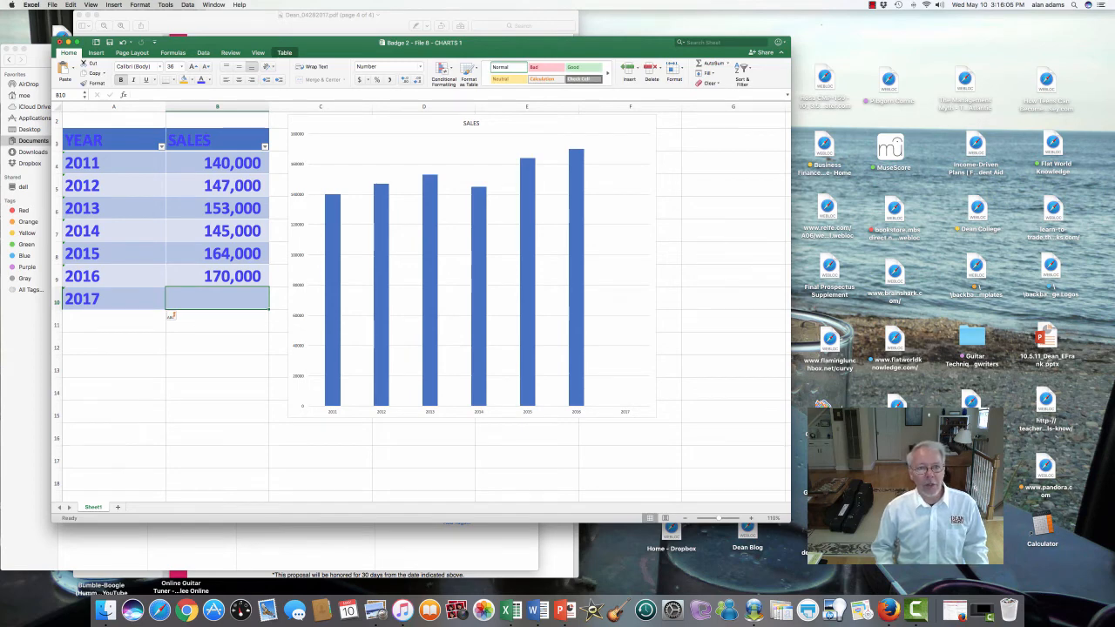
{"action": "type", "text": "187000"}
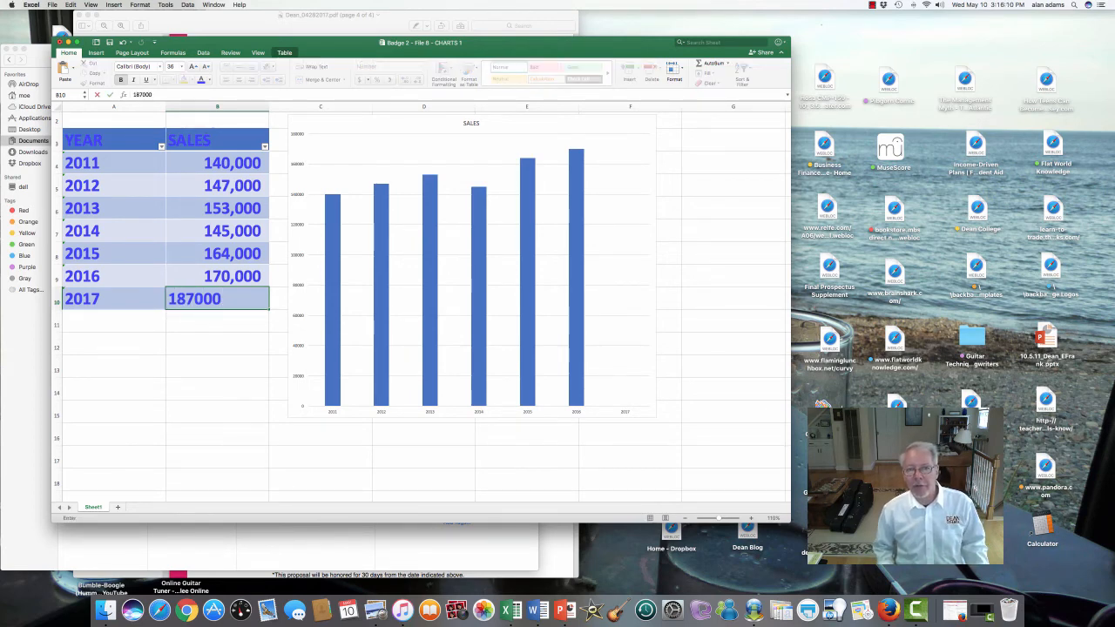
{"action": "key", "text": "Return"}
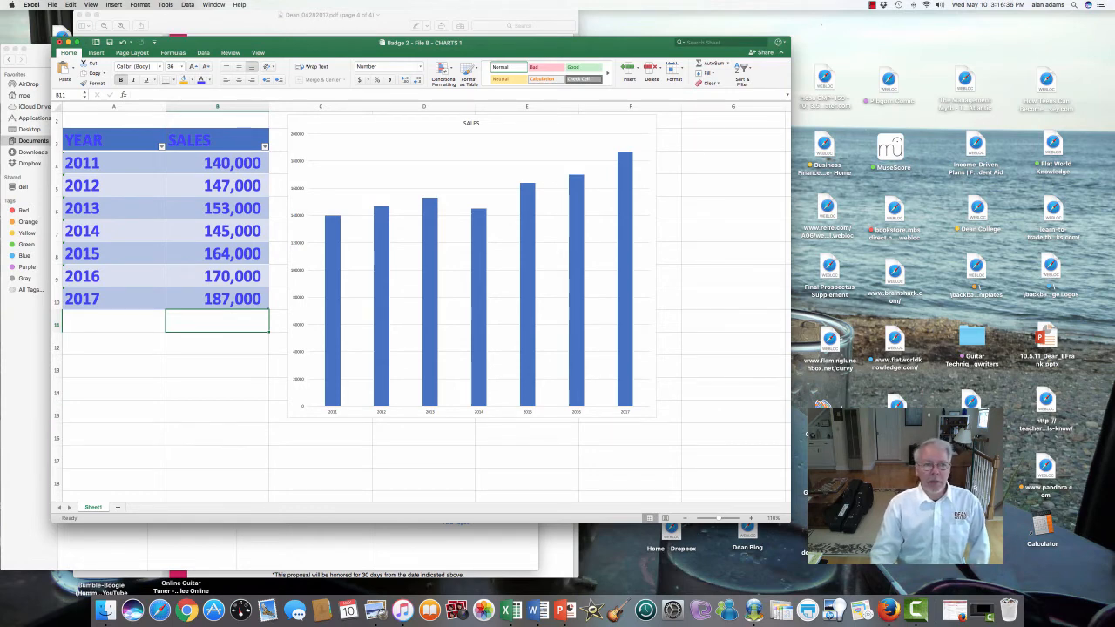
Apply Table Style Medium 12 to the year and sales table, leaving an empty cell below it selected
{"action": "left_click", "coordinate": [114, 209]}
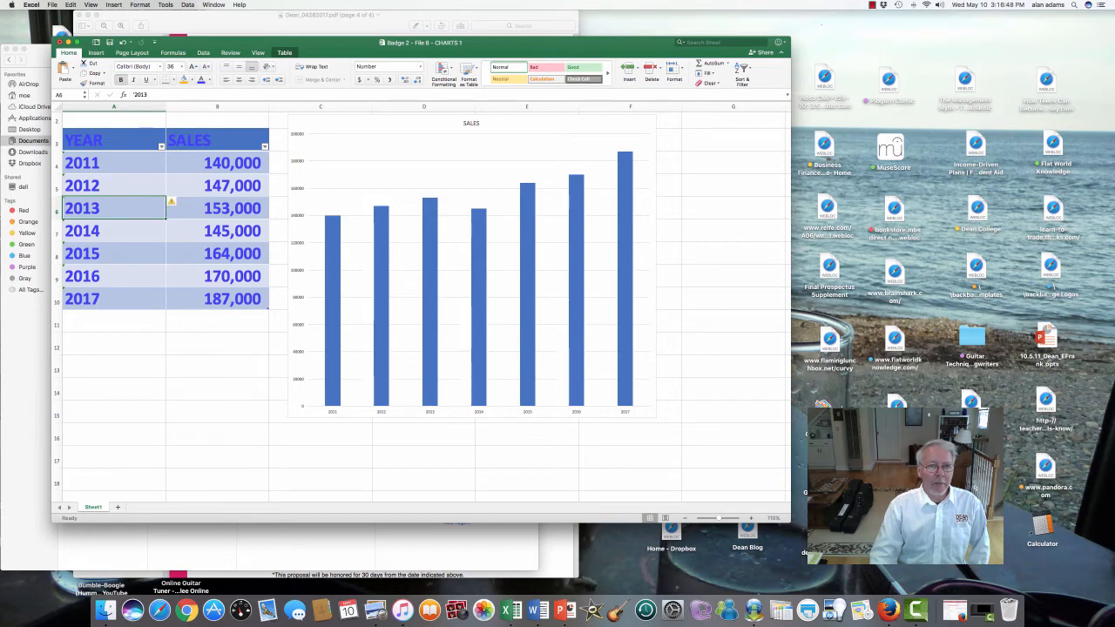
{"action": "left_click", "coordinate": [285, 53]}
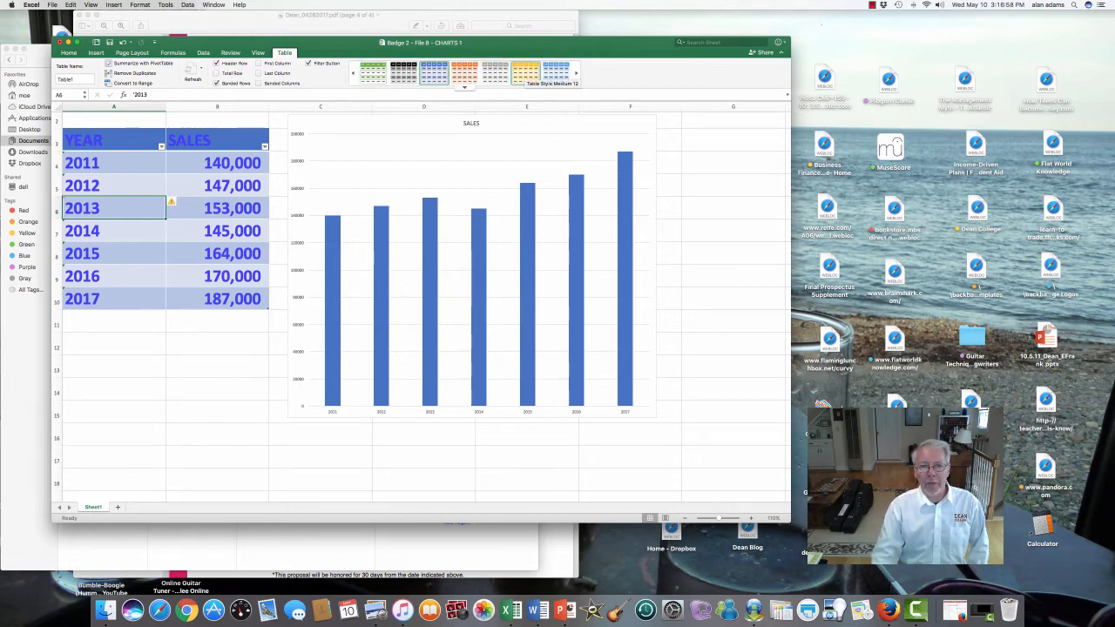
{"action": "left_click", "coordinate": [525, 74]}
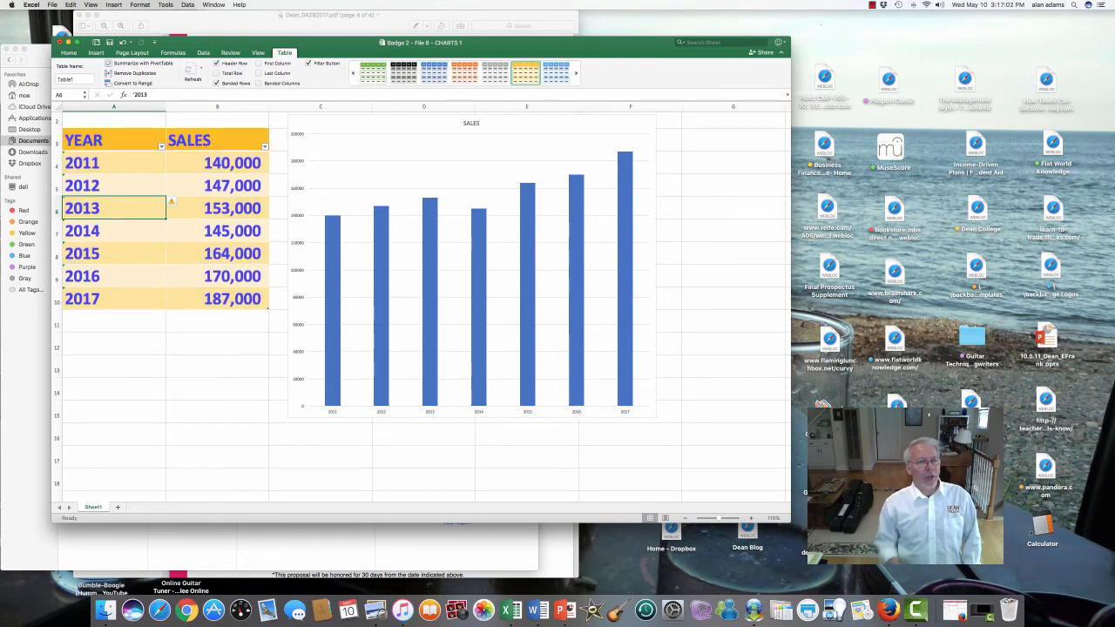
{"action": "left_click", "coordinate": [114, 366]}
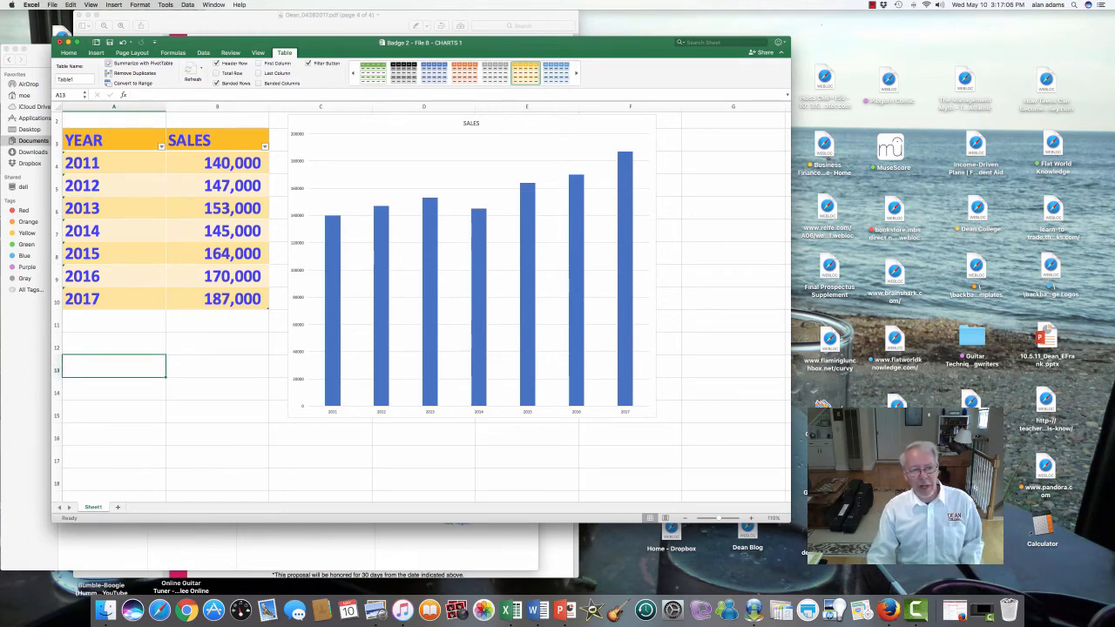
{"action": "left_click", "coordinate": [114, 321]}
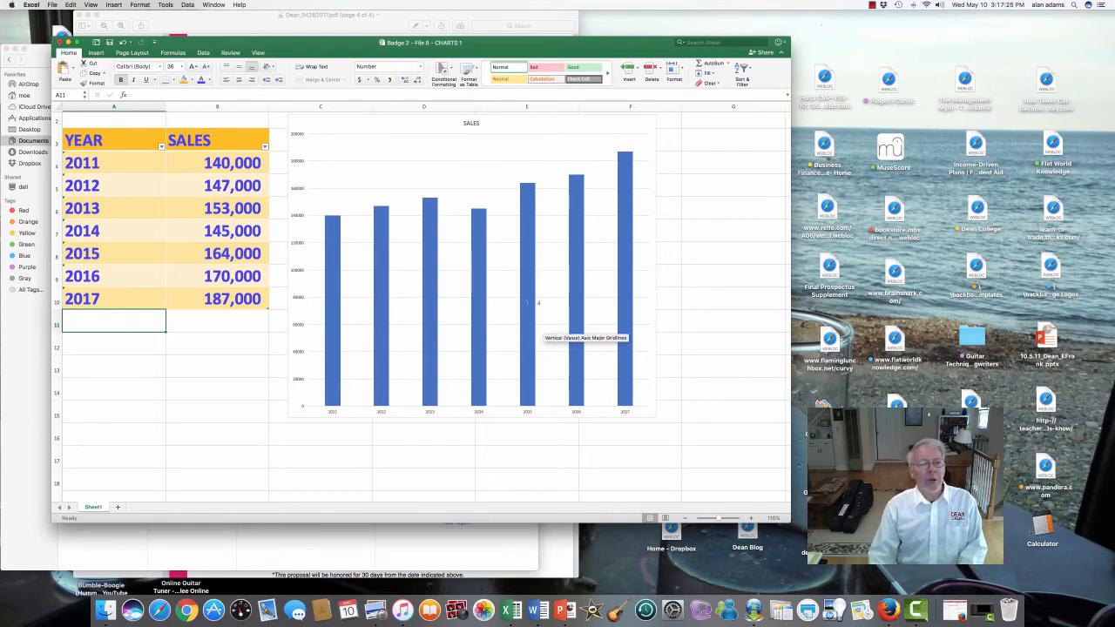
Open the detailed axis formatting options for the column chart's horizontal axis
{"action": "left_click", "coordinate": [430, 176]}
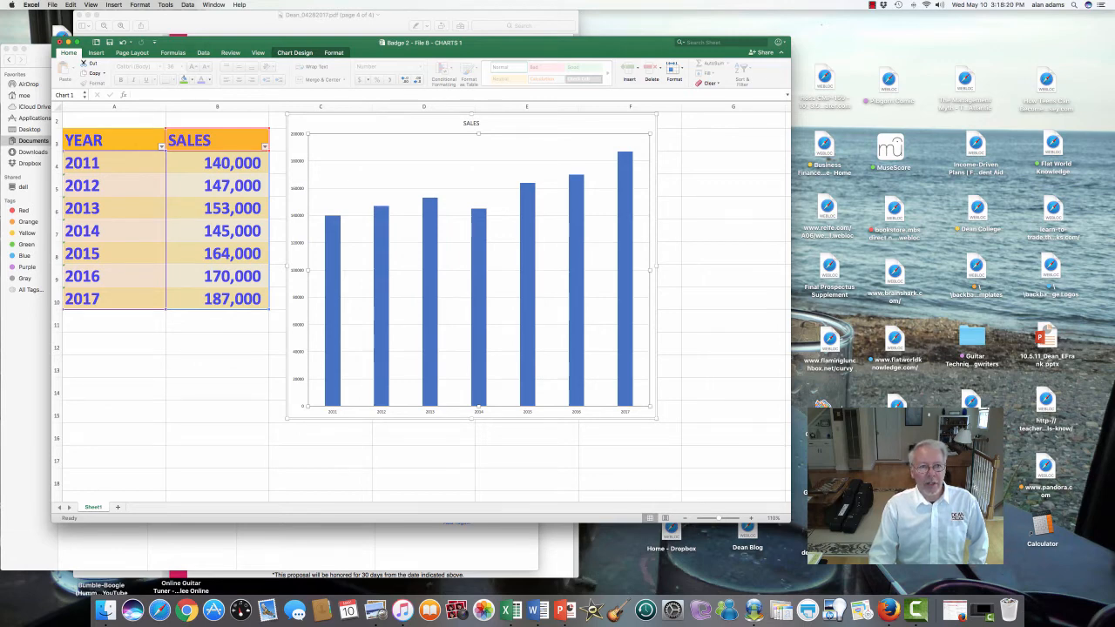
{"action": "left_click", "coordinate": [294, 53]}
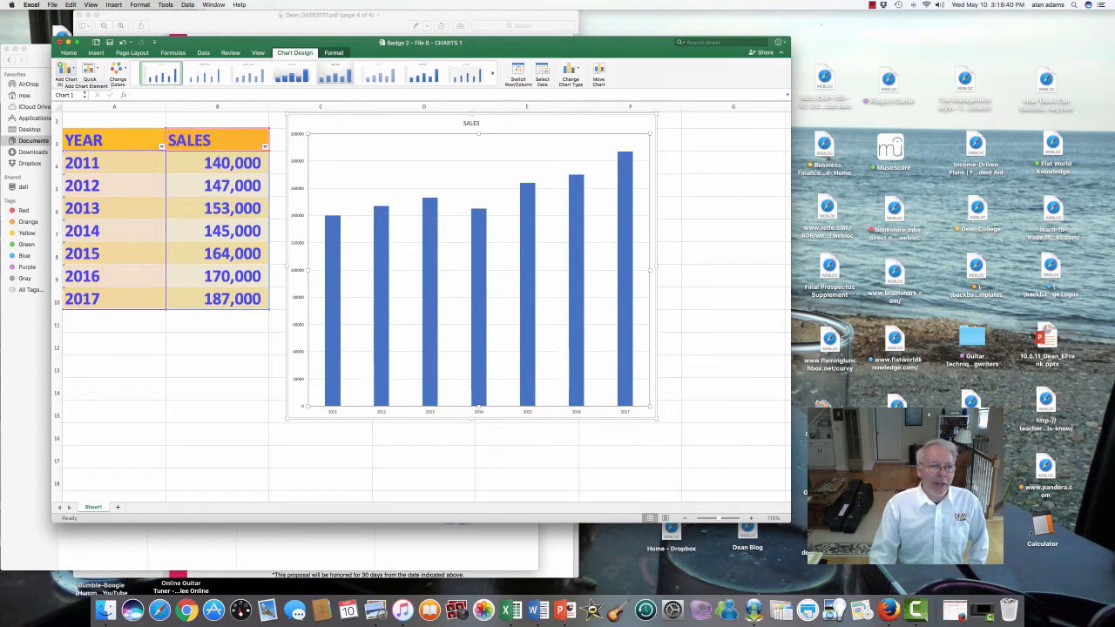
{"action": "left_click", "coordinate": [66, 72]}
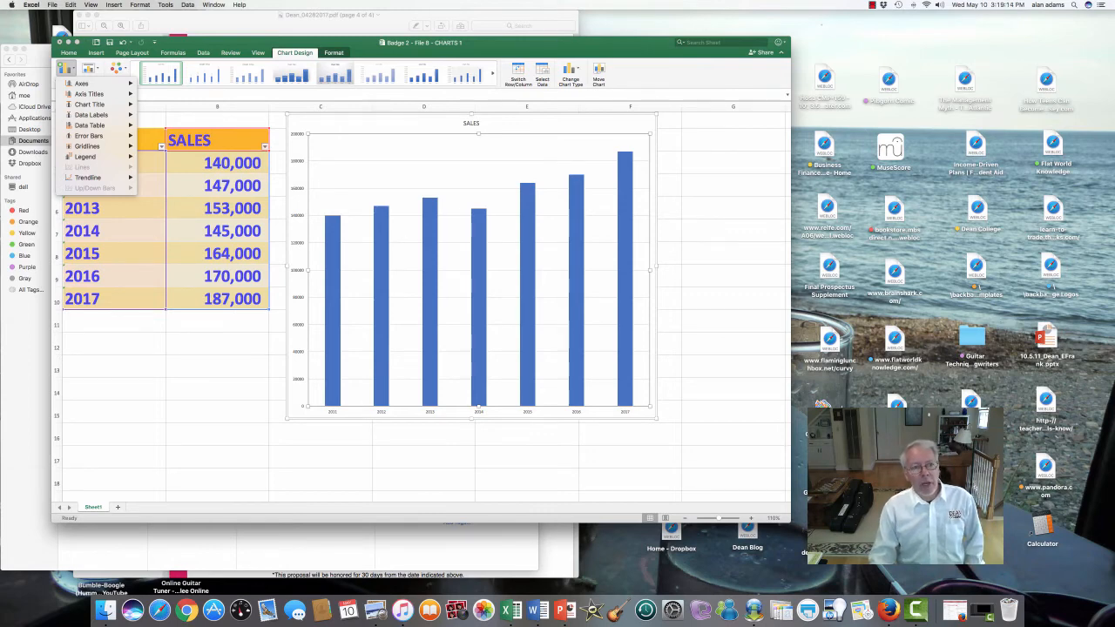
{"action": "mouse_move", "coordinate": [83, 84]}
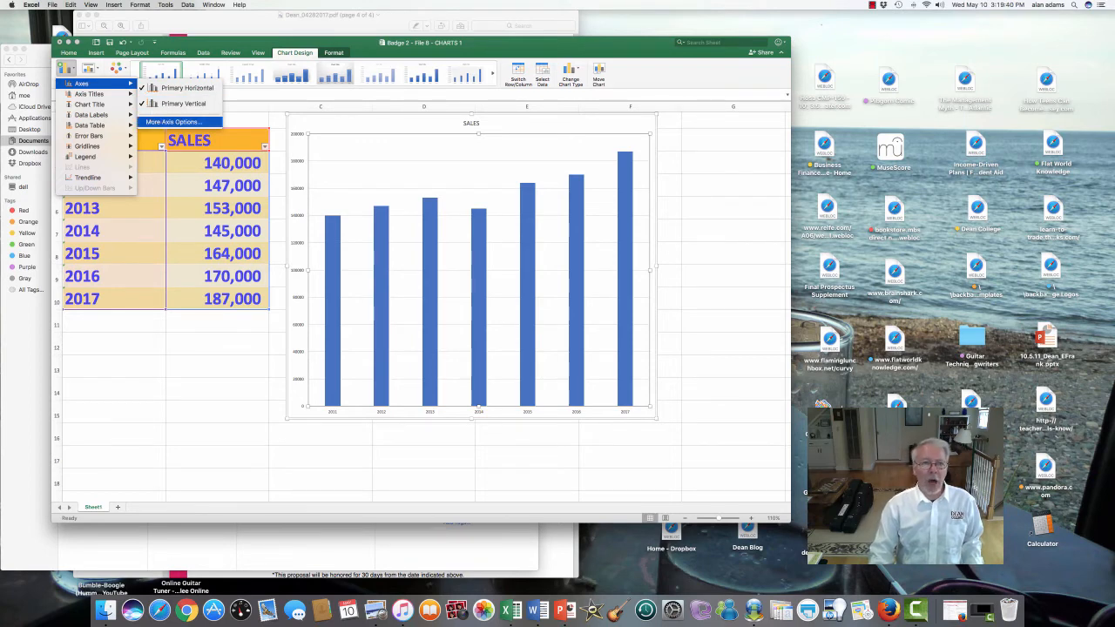
{"action": "left_click", "coordinate": [174, 122]}
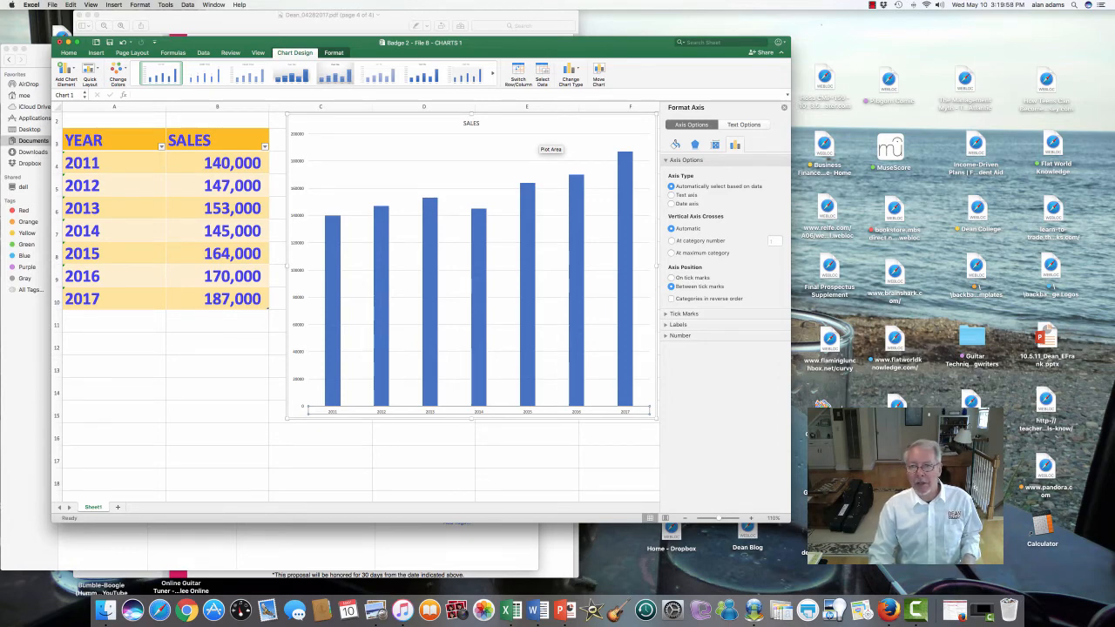
Close the axis formatting options, try a primary horizontal axis title on the column chart, and undo it
{"action": "left_click", "coordinate": [783, 107]}
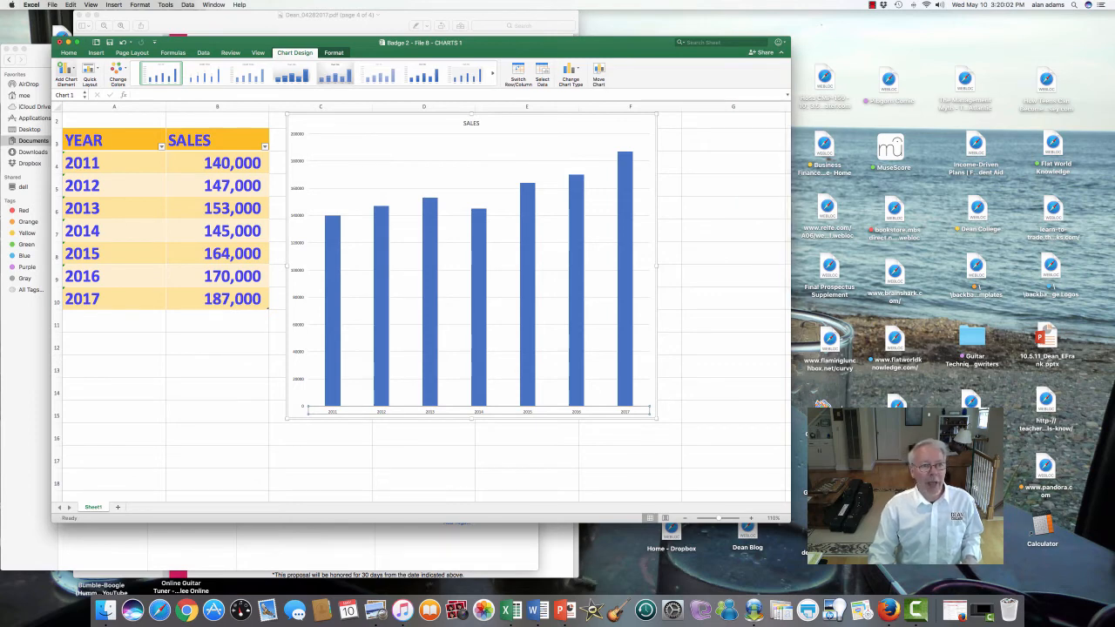
{"action": "left_click", "coordinate": [66, 70]}
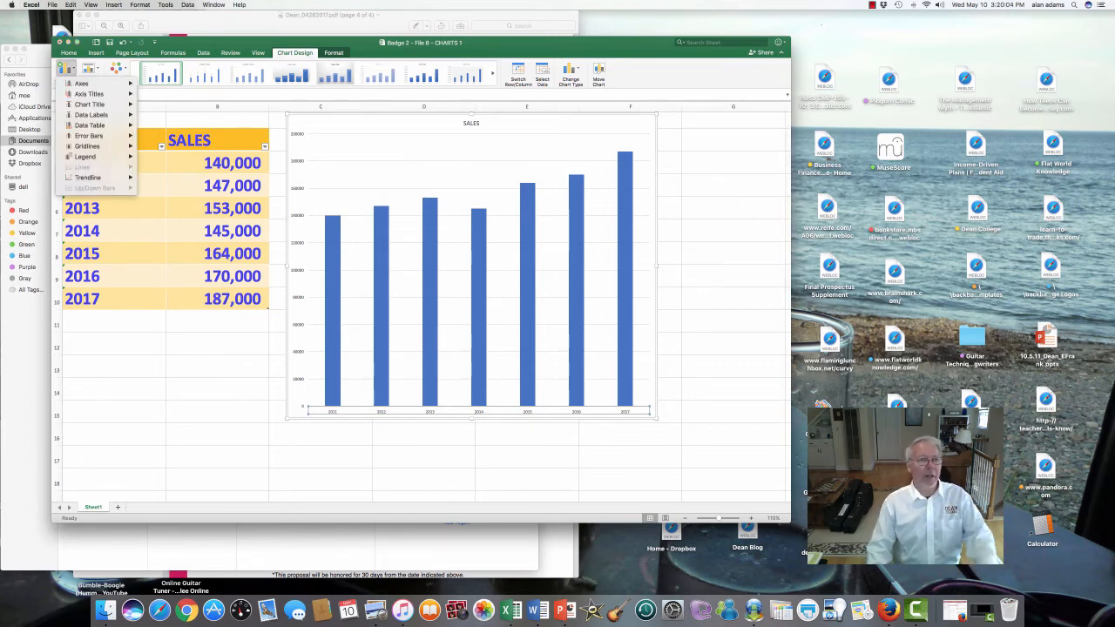
{"action": "mouse_move", "coordinate": [92, 94]}
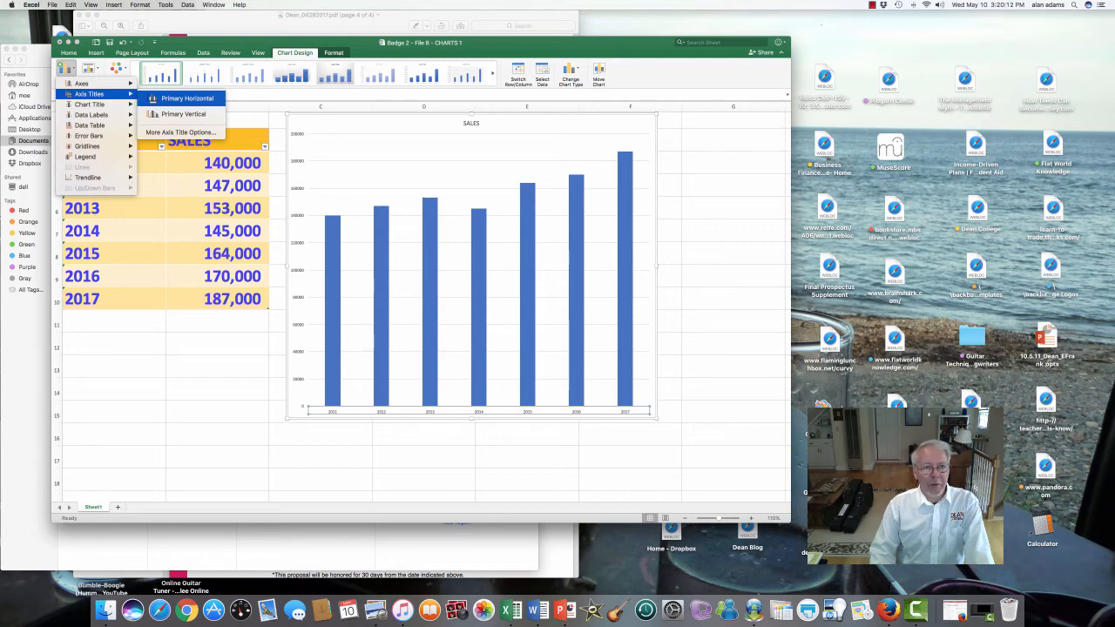
{"action": "left_click", "coordinate": [185, 98]}
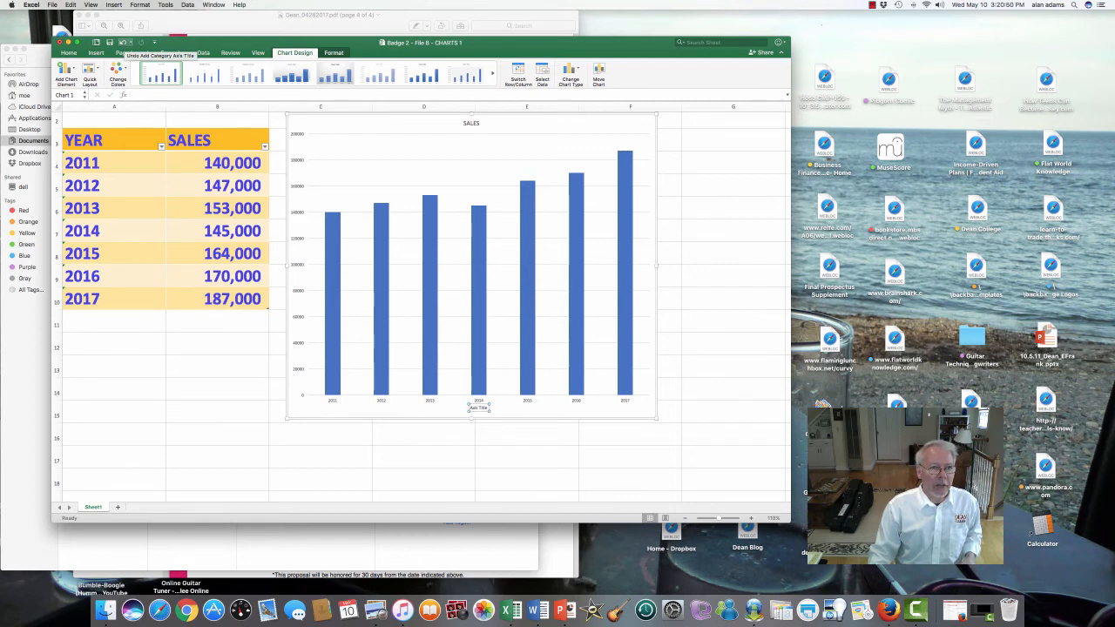
{"action": "left_click", "coordinate": [123, 41]}
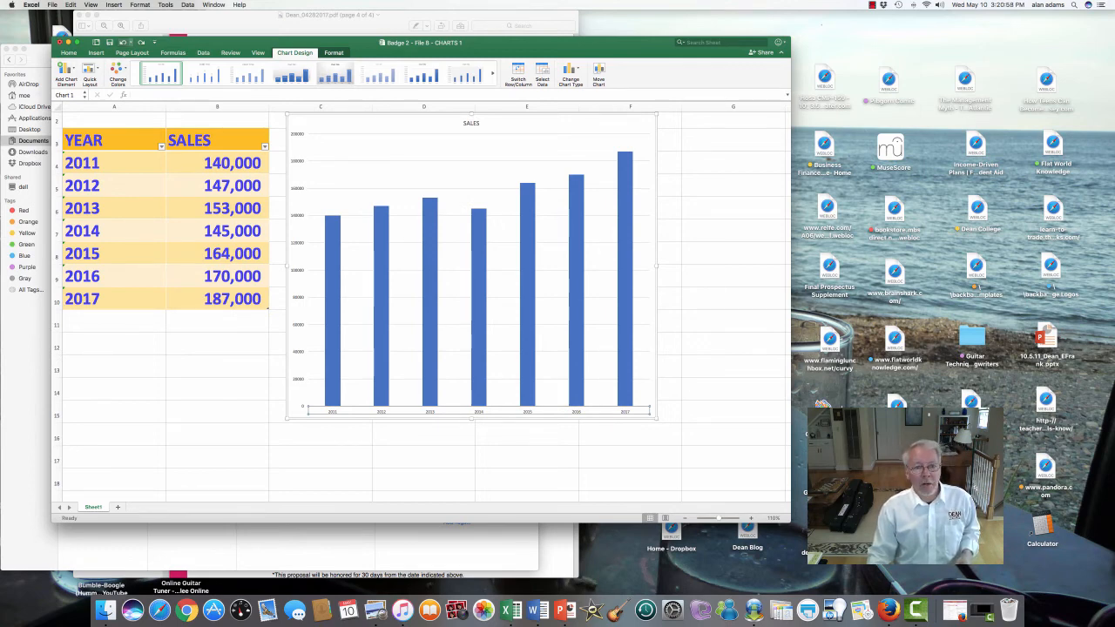
Undo the last table style change on the year and sales table, and undo the stray text paste into A6
{"action": "left_click", "coordinate": [123, 42]}
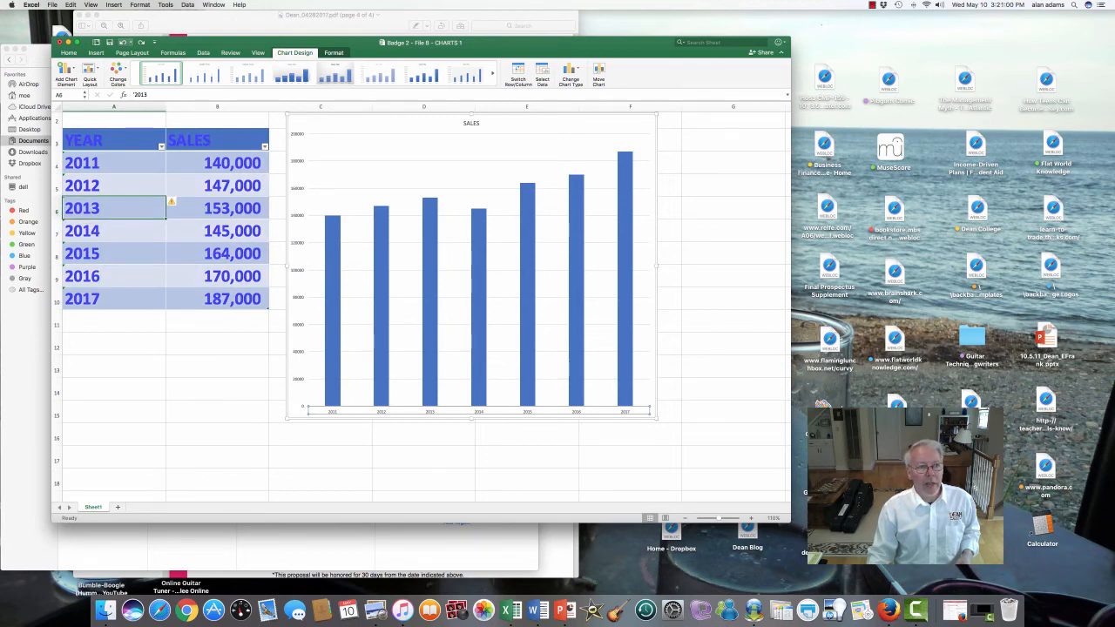
{"action": "type", "text": "You might hate me for this, but whoever designed the presentation on the 19th, might have wanted to use the words \"... WHOM Should We Expect...\"  I might be mistaken, but I'm fairly sure that we should use the objective pronoun form, and the only reason I'm bothering you with a nitpick is because in a college setting, someone's likely going to pick up on it."}
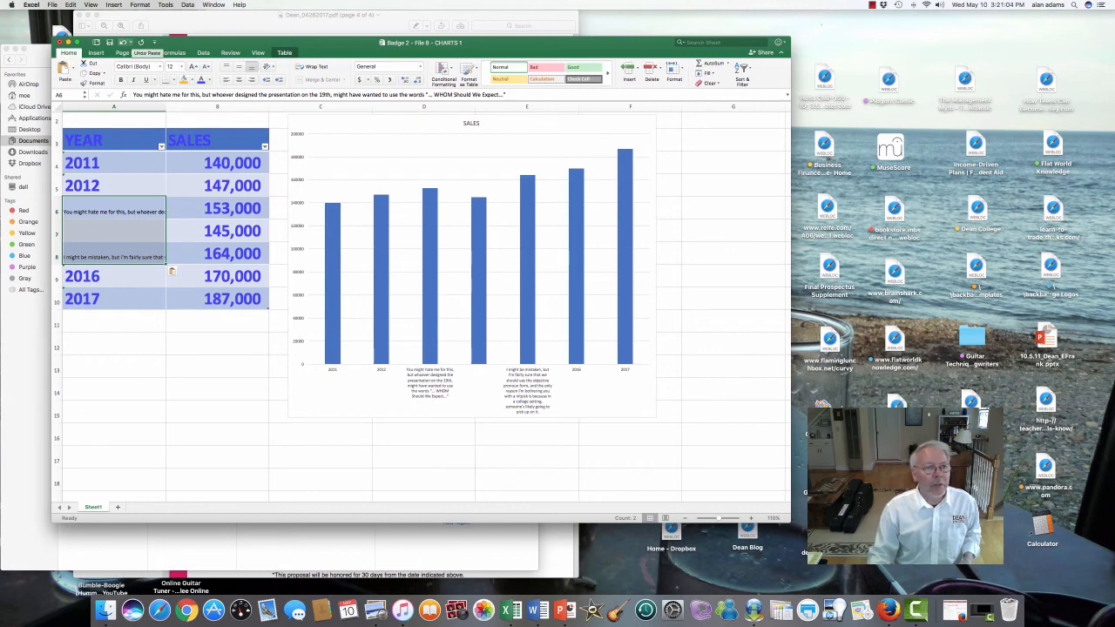
{"action": "left_click", "coordinate": [123, 42]}
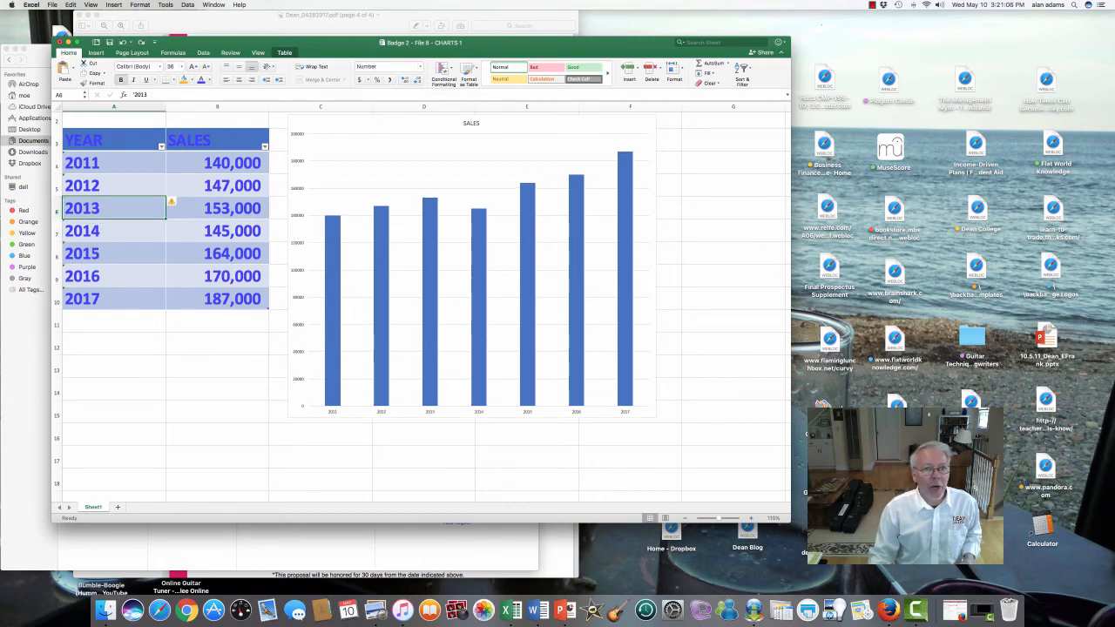
Select the column chart's plot area, try removing the chart title, and undo the removal
{"action": "left_click", "coordinate": [398, 173]}
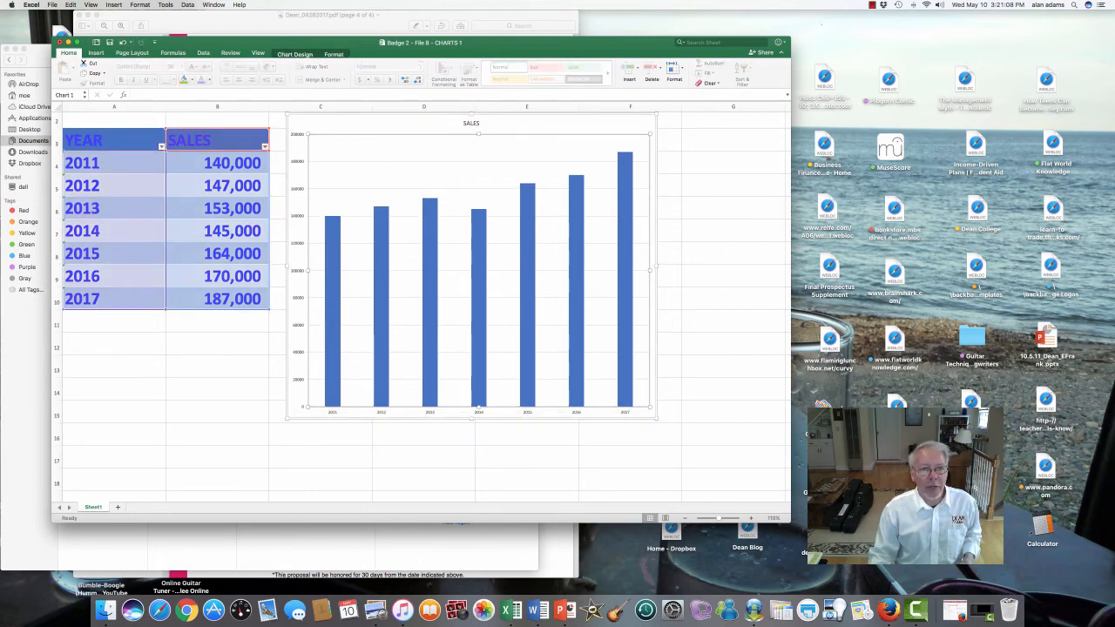
{"action": "left_click", "coordinate": [294, 52]}
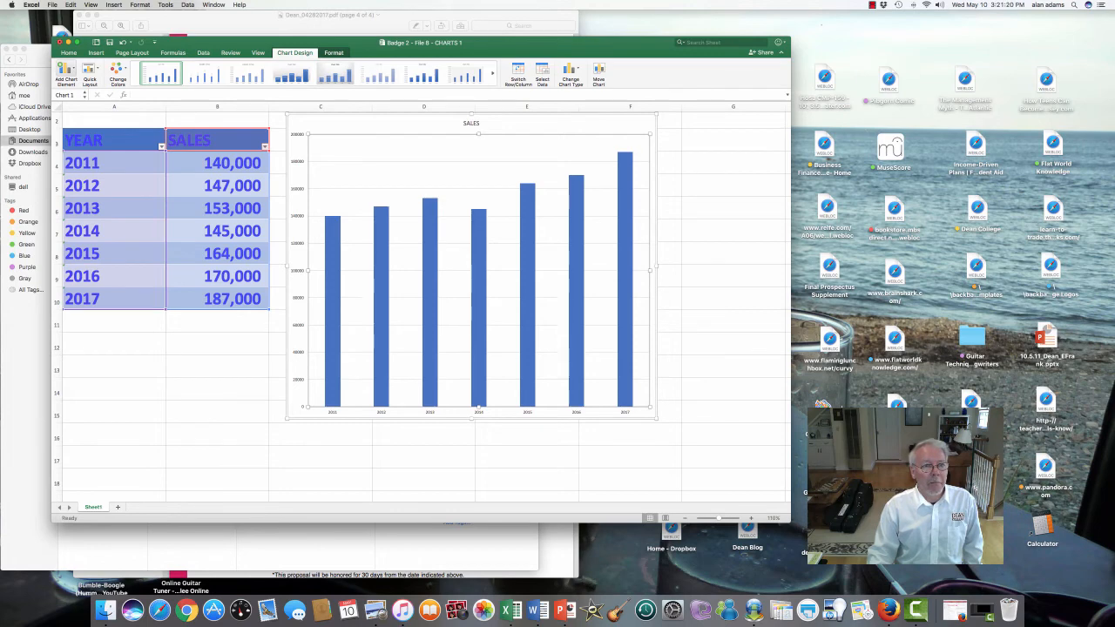
{"action": "left_click", "coordinate": [66, 70]}
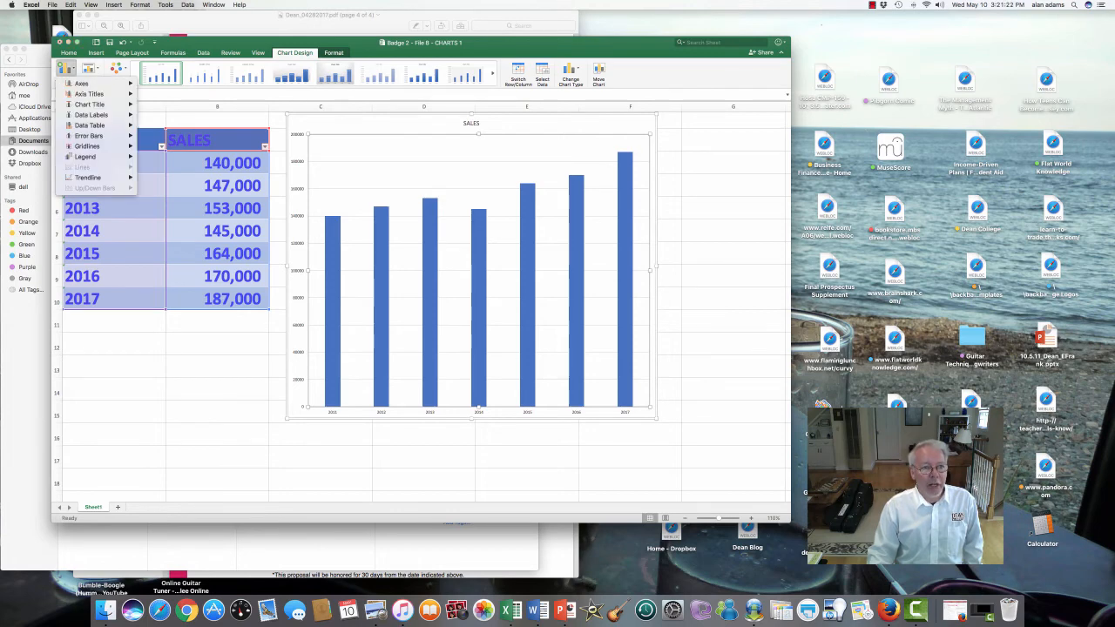
{"action": "mouse_move", "coordinate": [88, 93]}
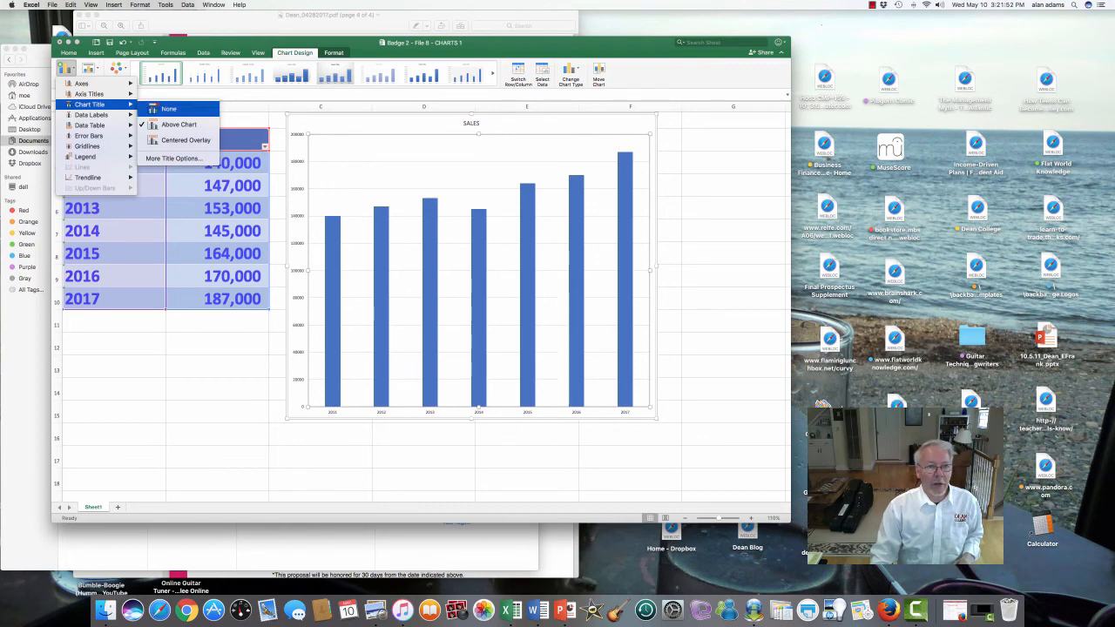
{"action": "left_click", "coordinate": [169, 109]}
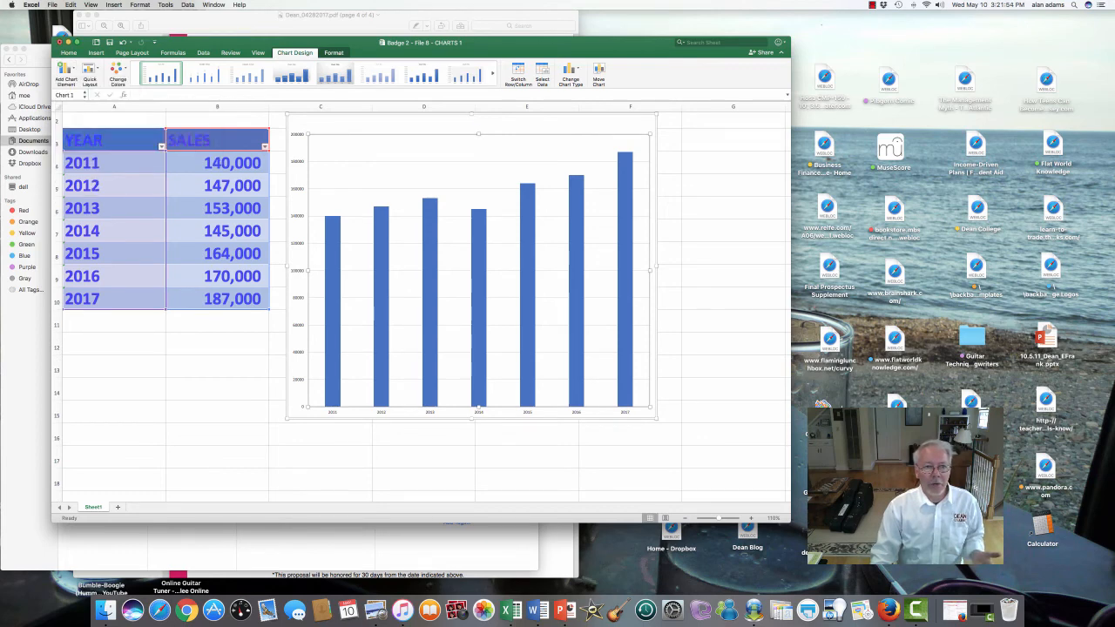
{"action": "left_click", "coordinate": [123, 42]}
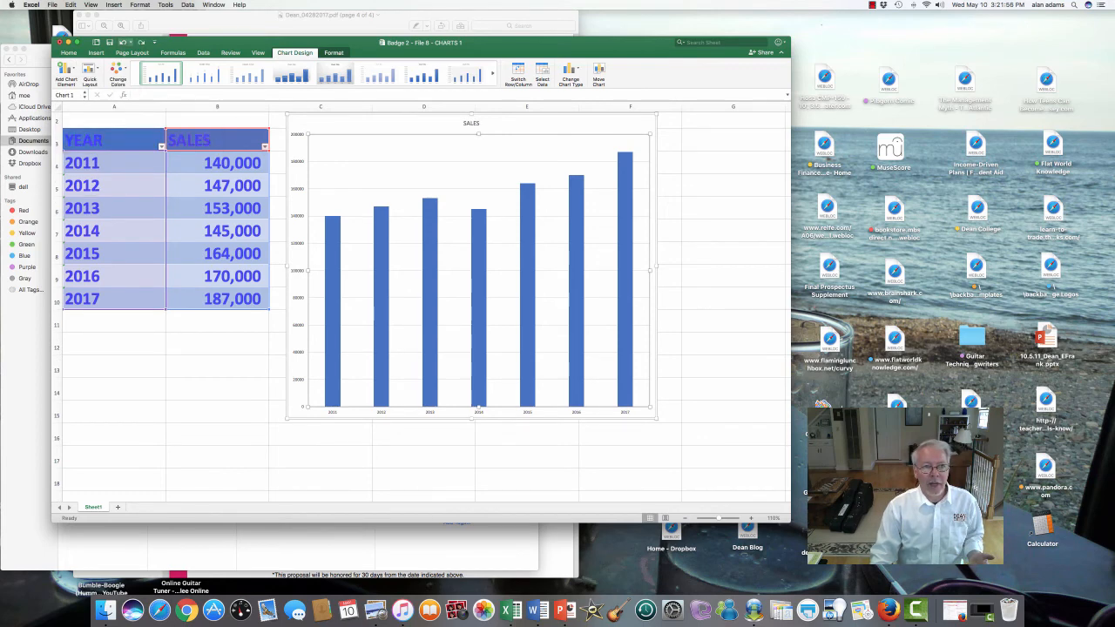
Try placing the chart title as a Centered Overlay, and undo the placement
{"action": "left_click", "coordinate": [67, 70]}
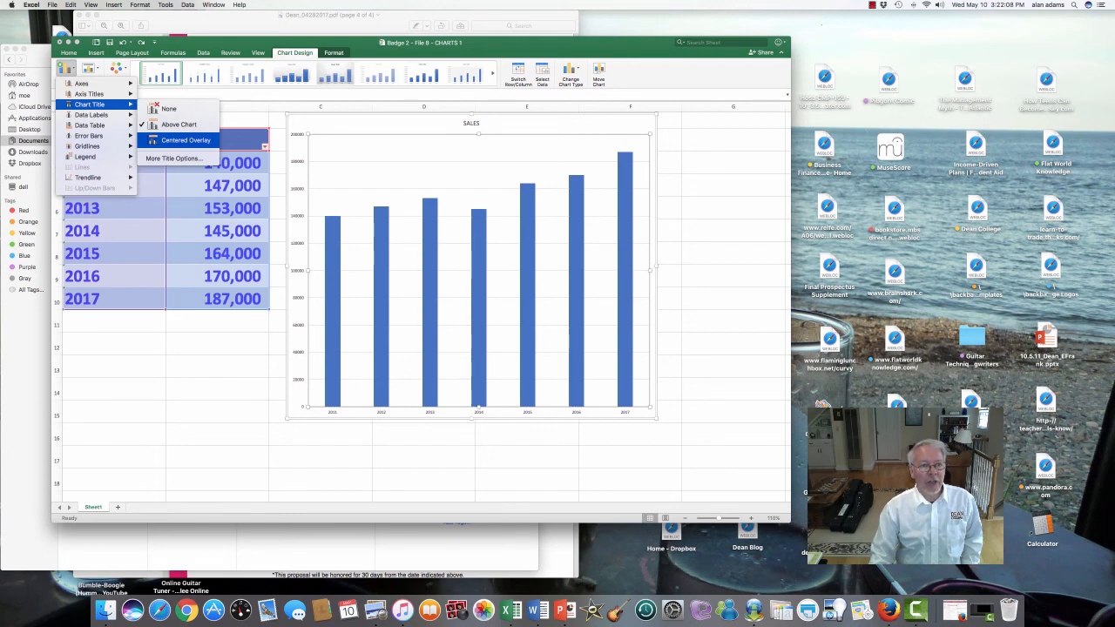
{"action": "left_click", "coordinate": [185, 140]}
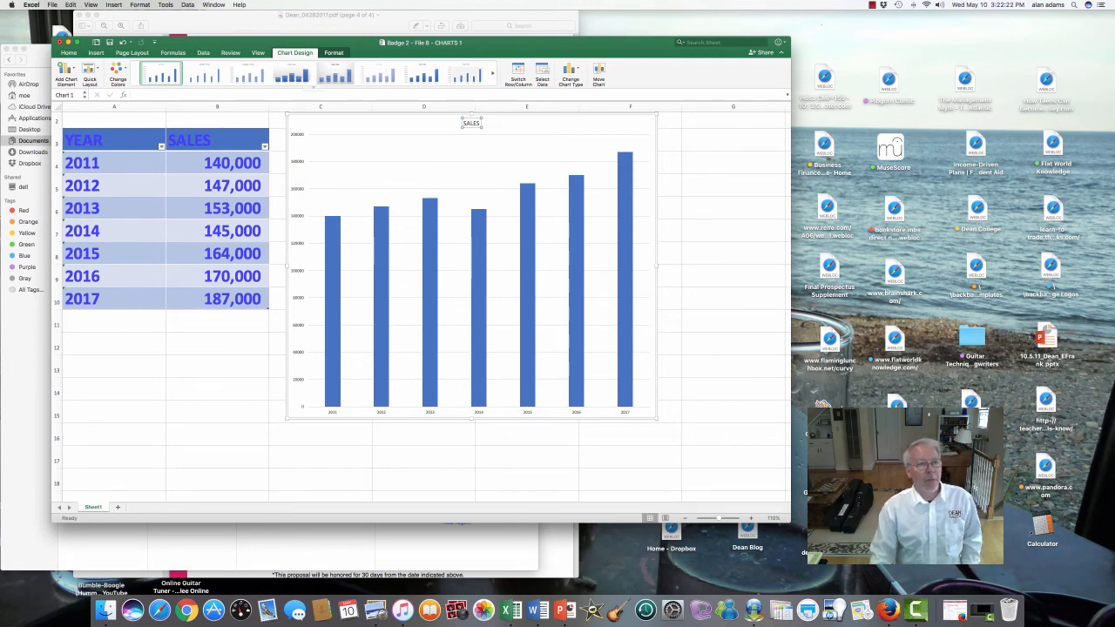
{"action": "left_click", "coordinate": [123, 42]}
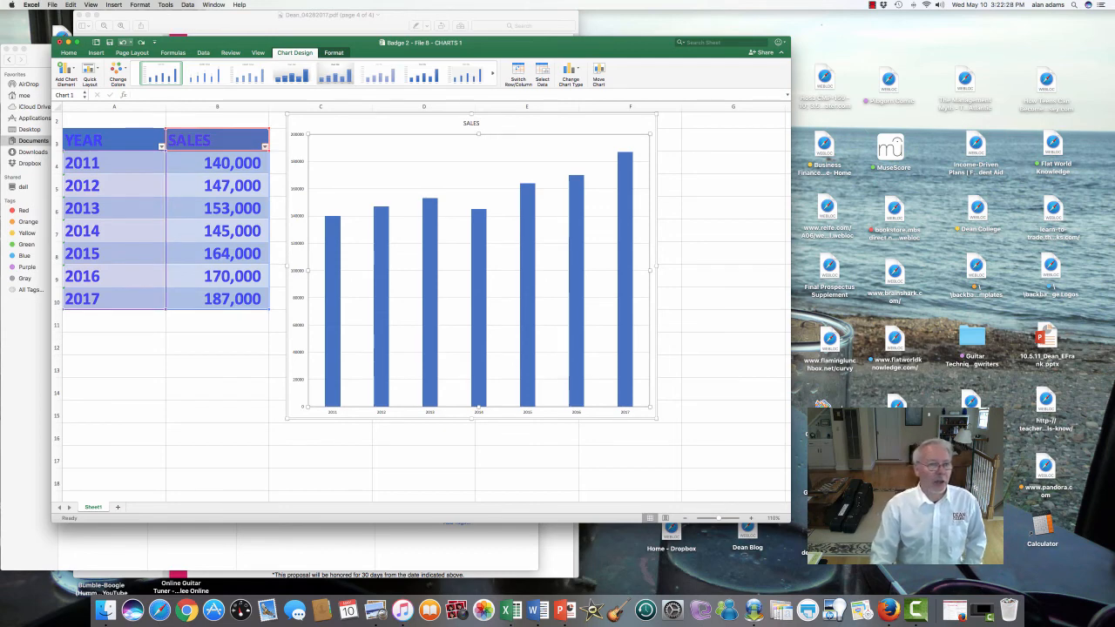
Try data labels at the Outside End position of the chart's columns
{"action": "left_click", "coordinate": [66, 70]}
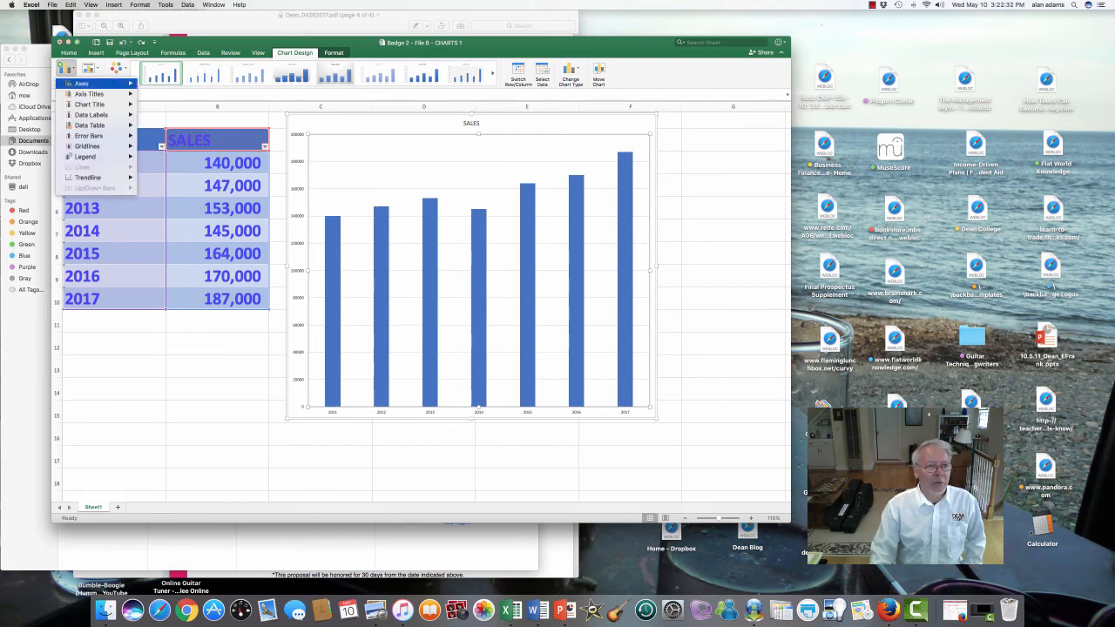
{"action": "left_click", "coordinate": [66, 70]}
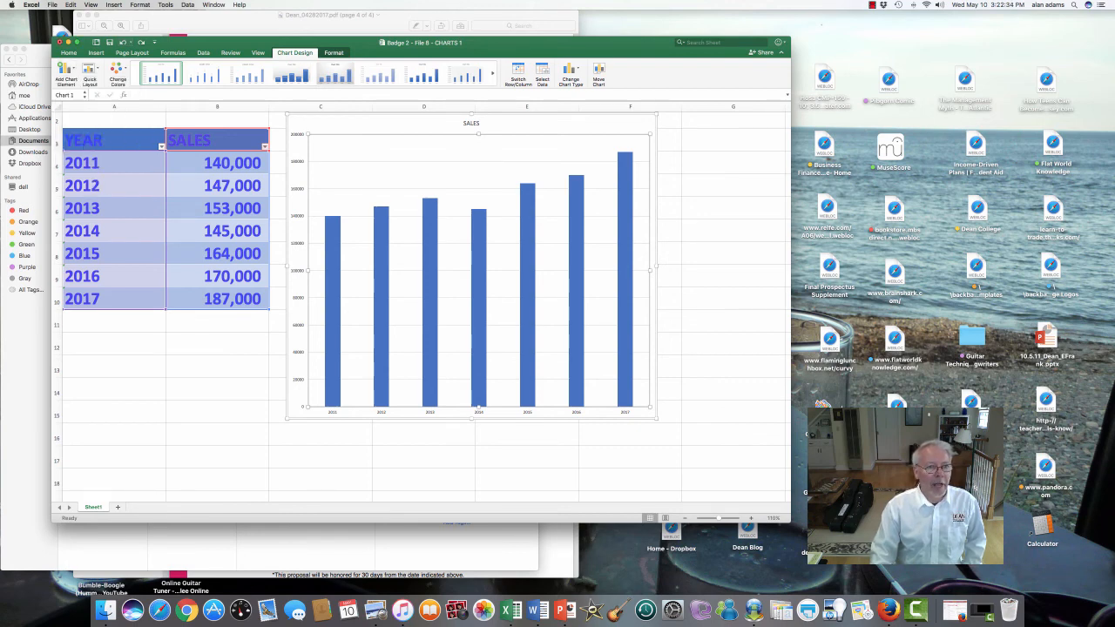
{"action": "left_click", "coordinate": [67, 70]}
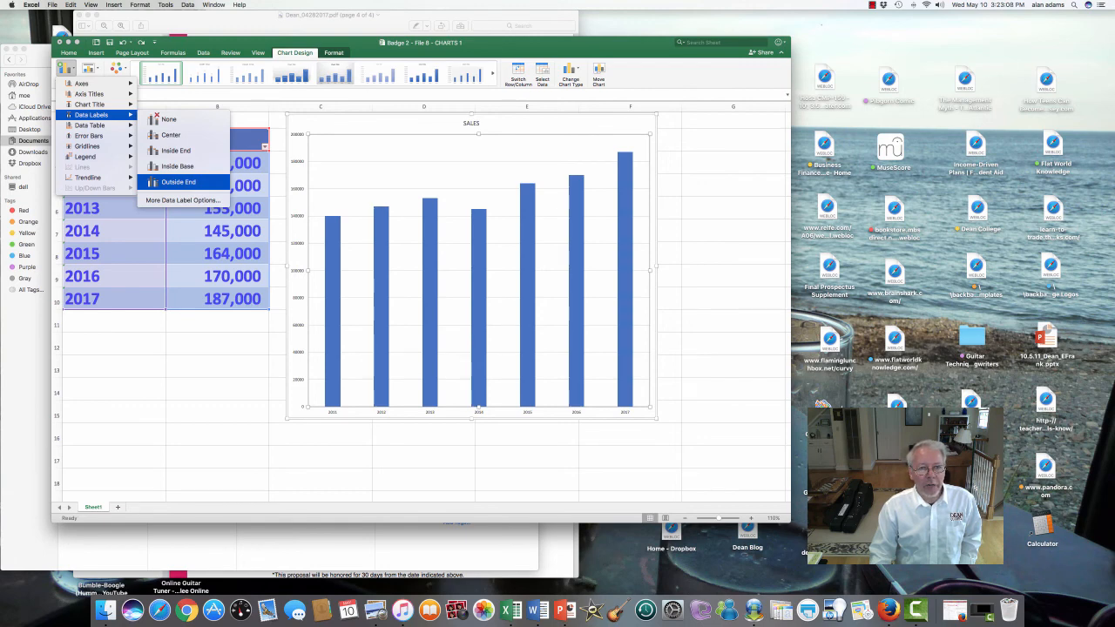
{"action": "left_click", "coordinate": [178, 182]}
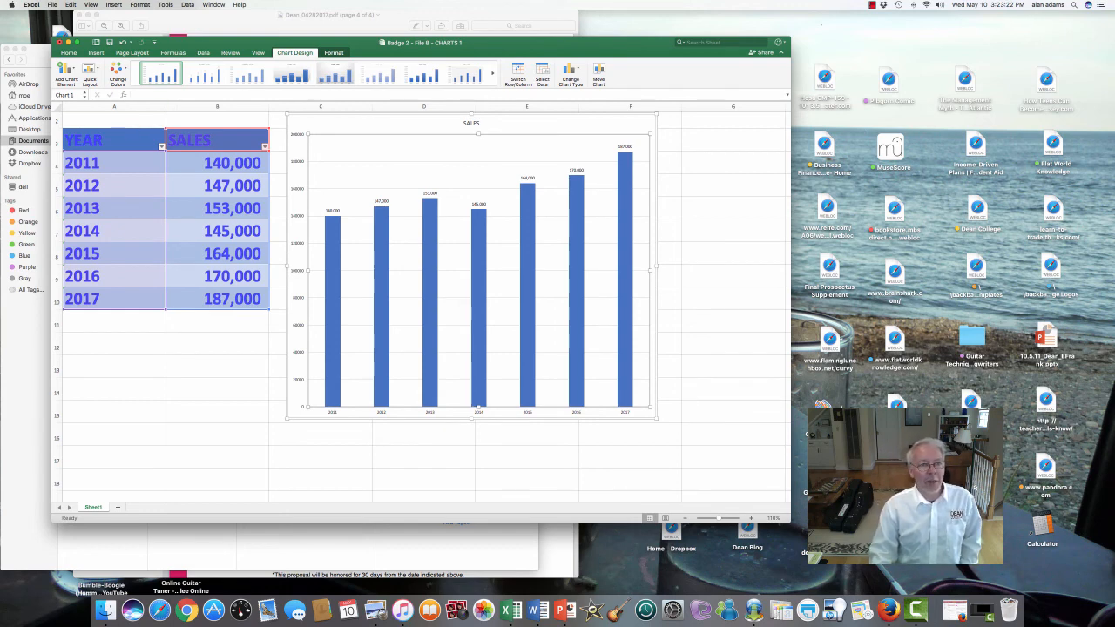
Set the chart's data labels to None, and undo the last two data label changes
{"action": "left_click", "coordinate": [66, 71]}
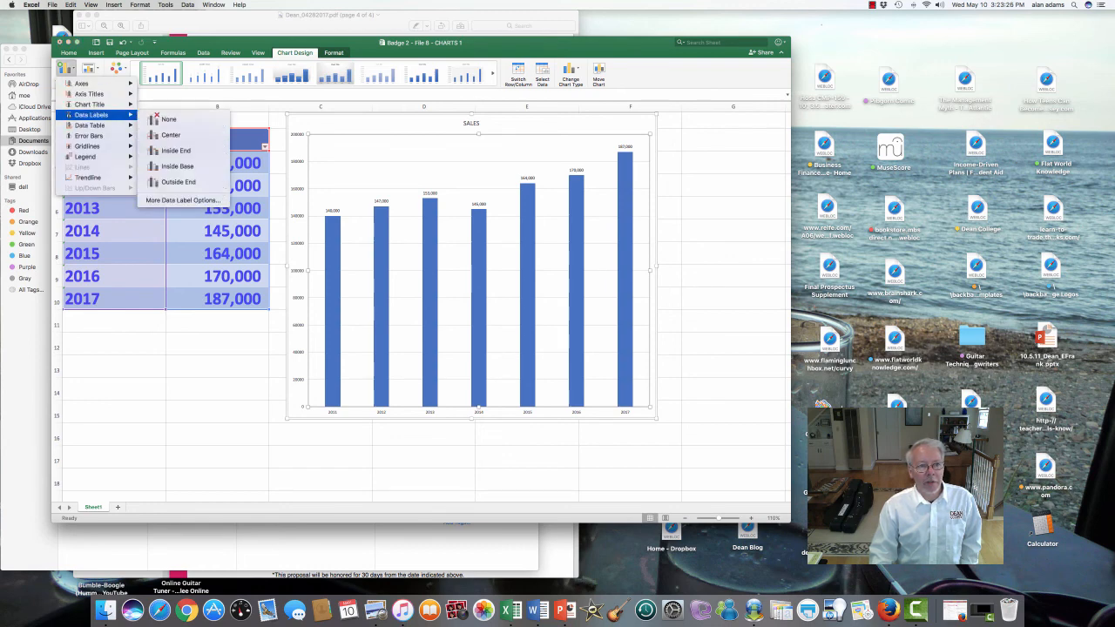
{"action": "left_click", "coordinate": [166, 119]}
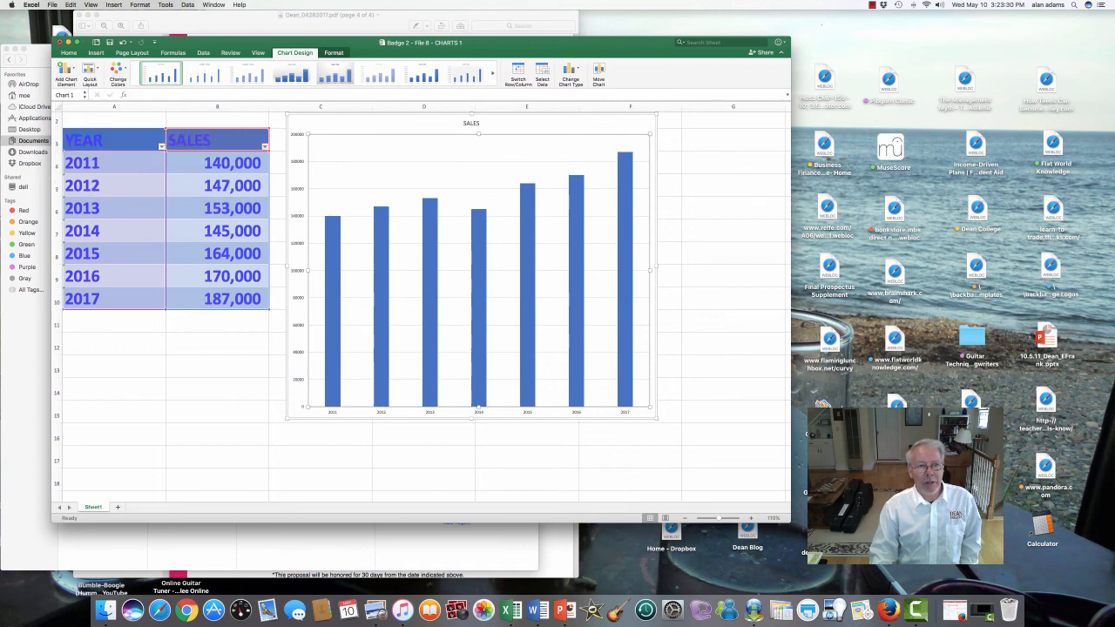
{"action": "left_click", "coordinate": [123, 42]}
{"action": "left_click", "coordinate": [123, 42]}
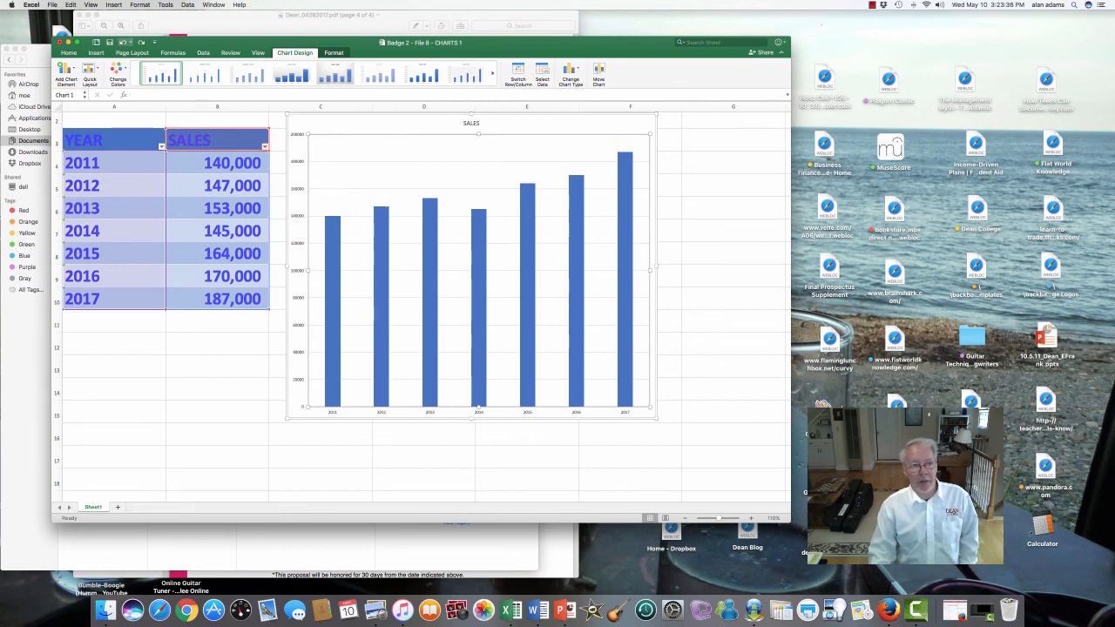
{"action": "left_click", "coordinate": [67, 70]}
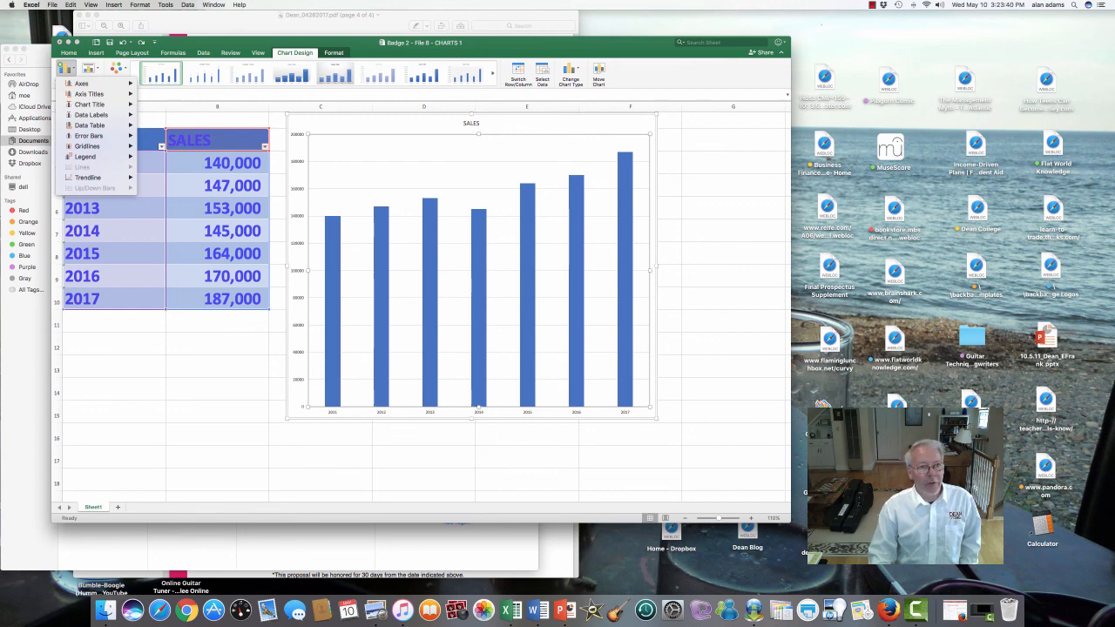
{"action": "mouse_move", "coordinate": [91, 124]}
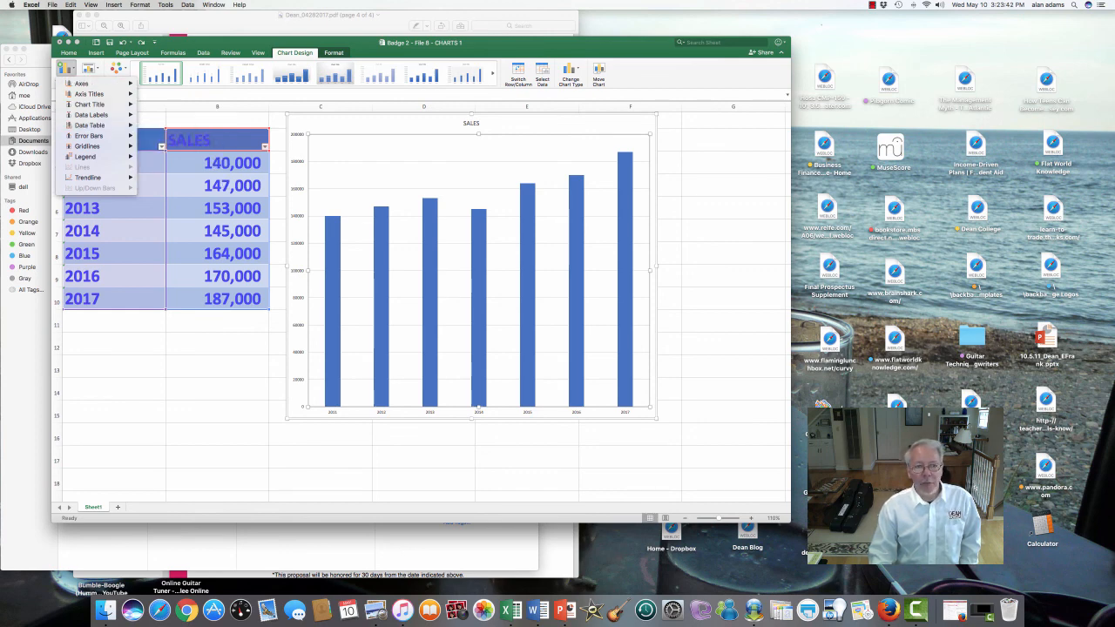
{"action": "key", "text": "Escape"}
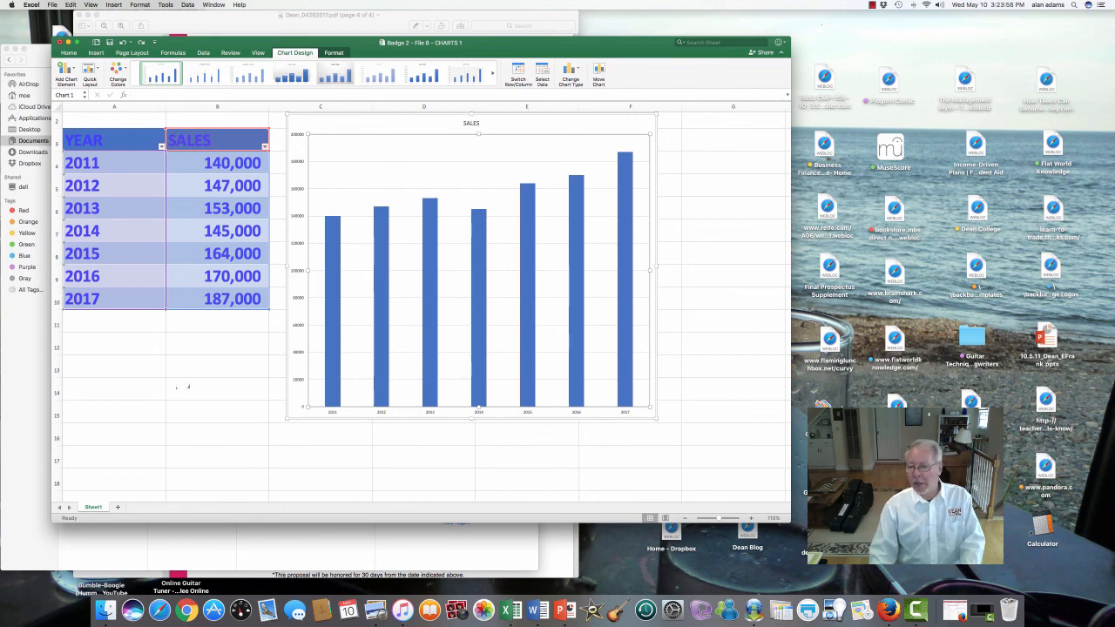
Switch to Camtasia 2 and show its untitled project window
{"action": "left_click", "coordinate": [981, 611]}
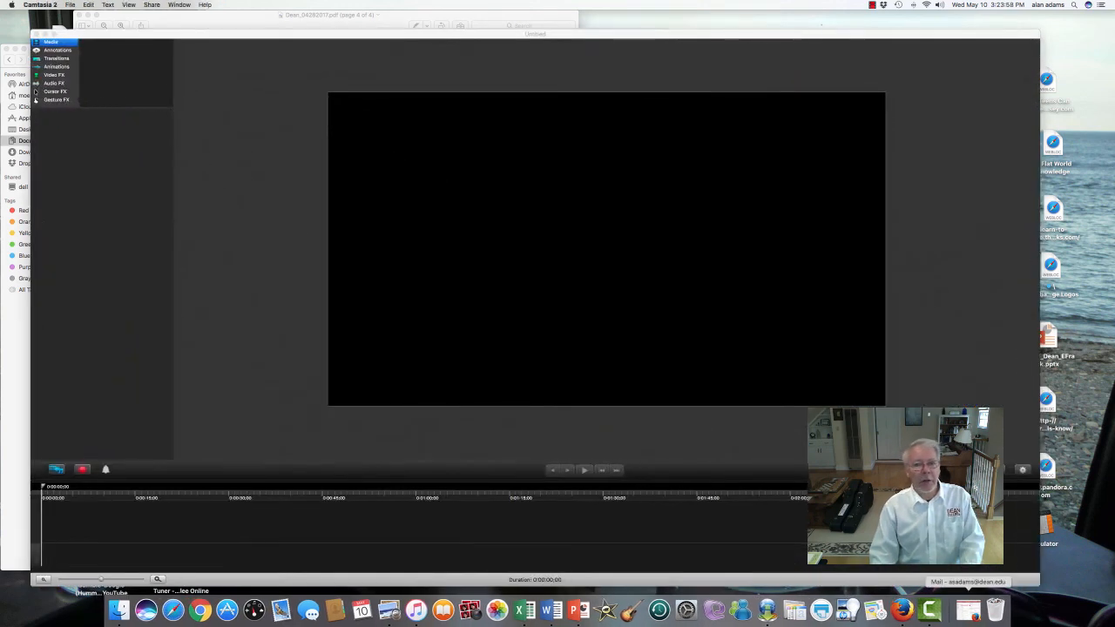